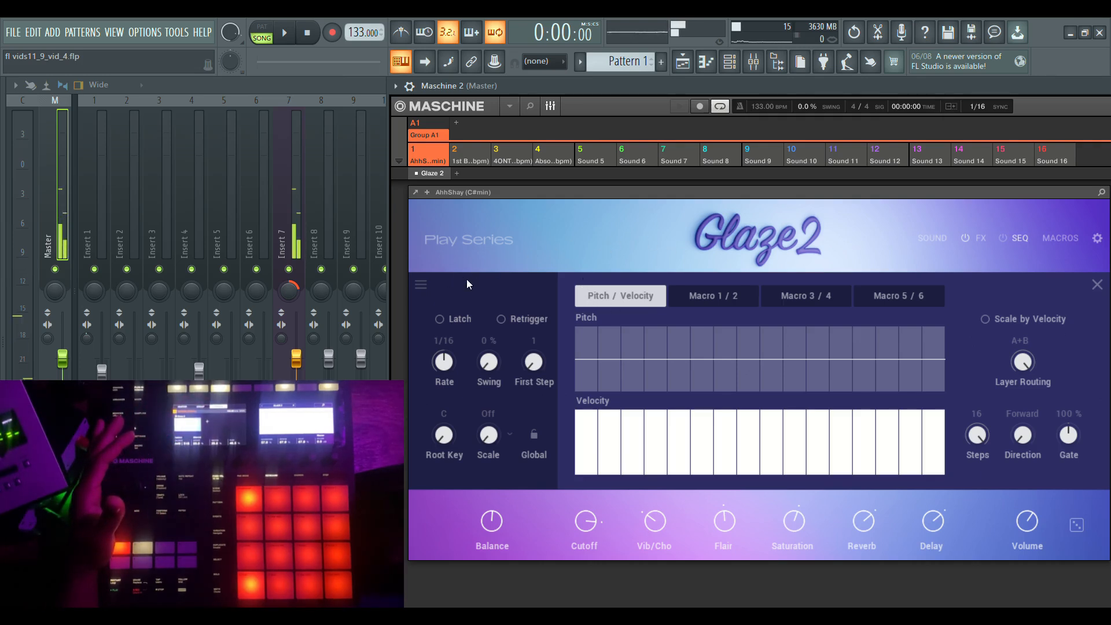
Step: Review the sequencer's preset and initialize options and its Macro 1/2, 3/4 and 5/6 lanes, ending on Pitch / Velocity
left_click(423, 283)
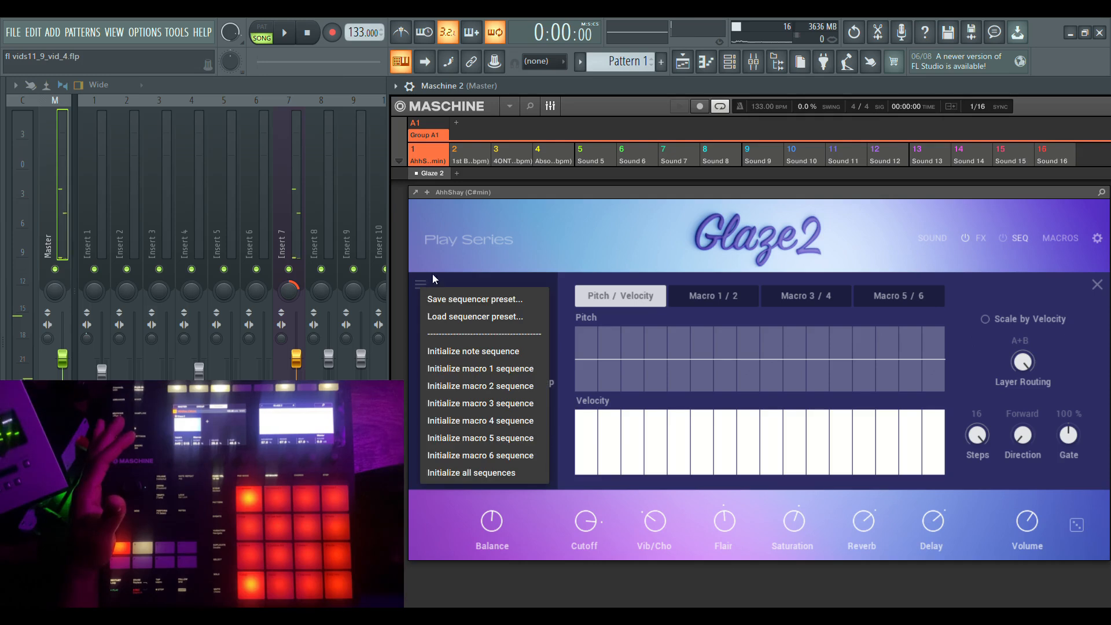
left_click(457, 262)
left_click(420, 283)
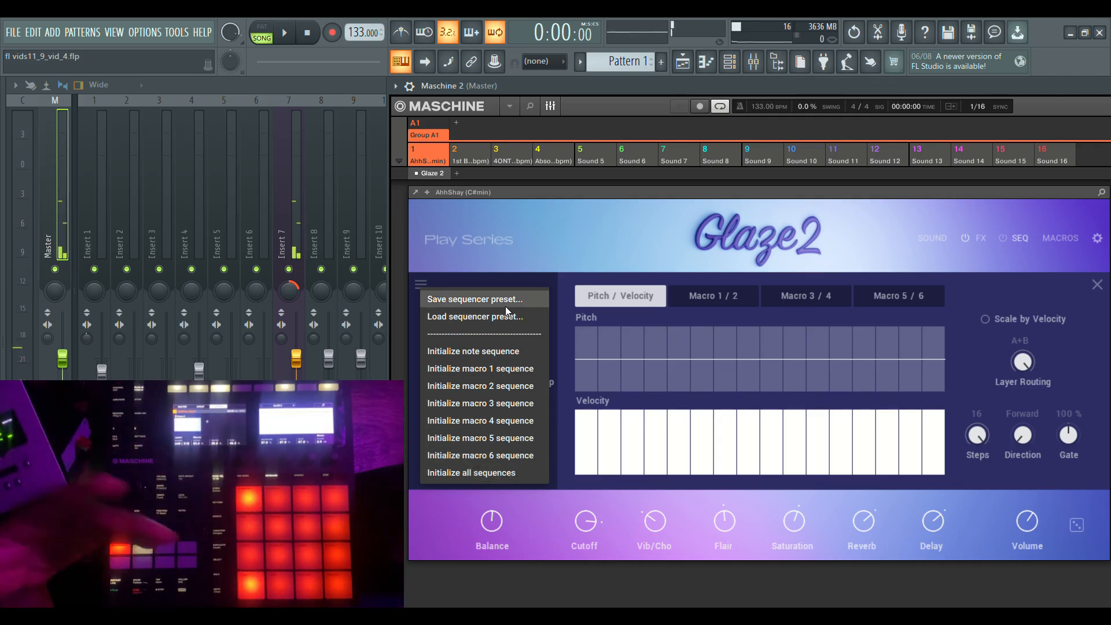
left_click(548, 227)
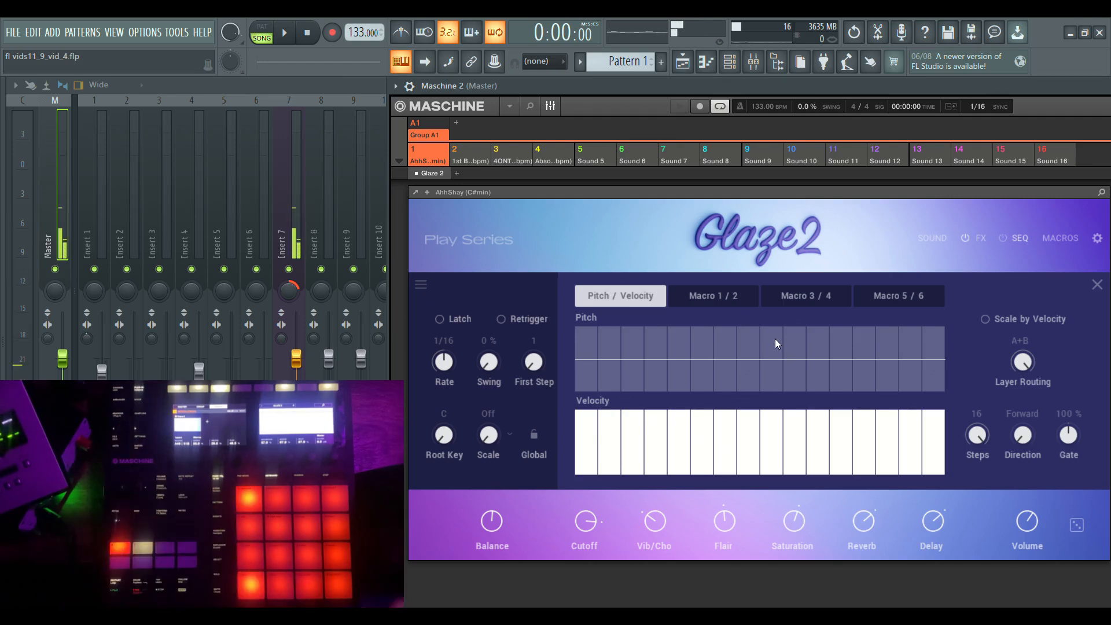
left_click(727, 298)
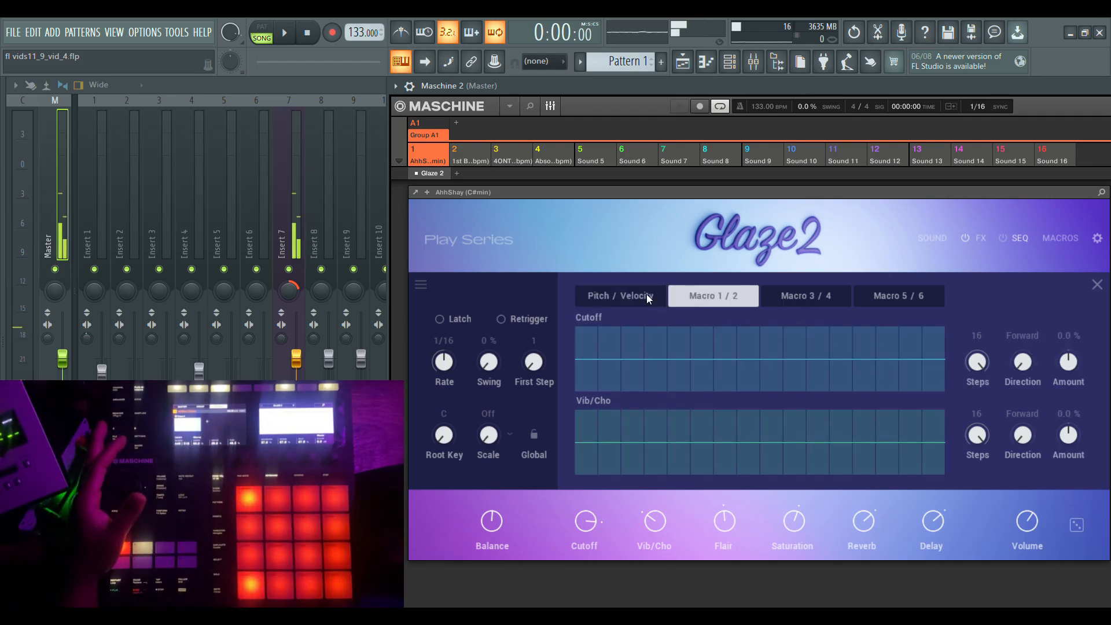
left_click(818, 298)
left_click(904, 297)
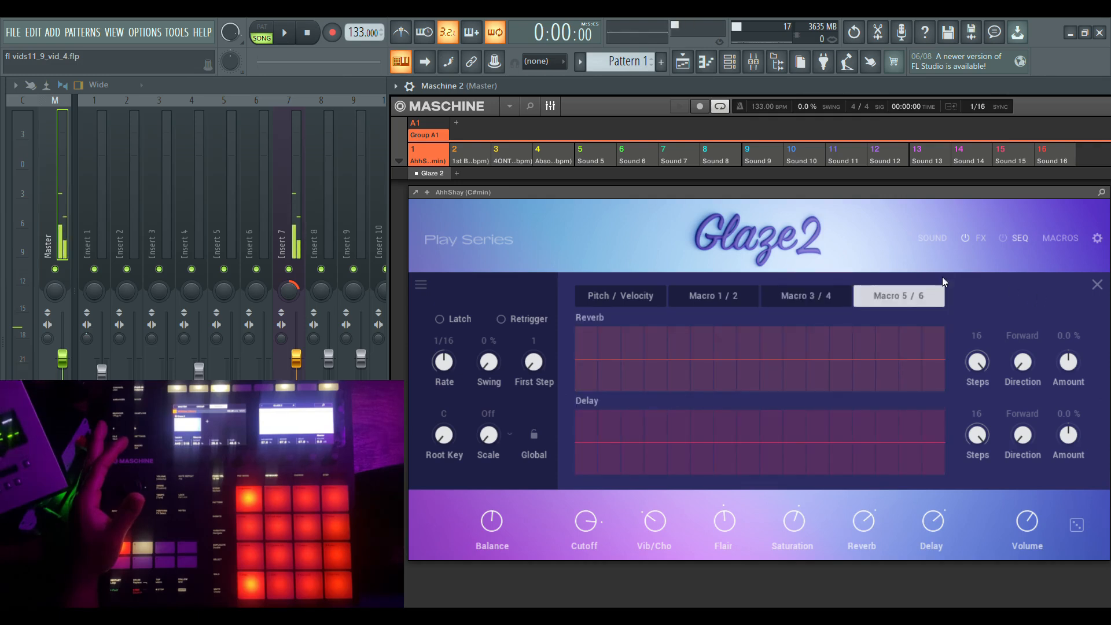
left_click(620, 296)
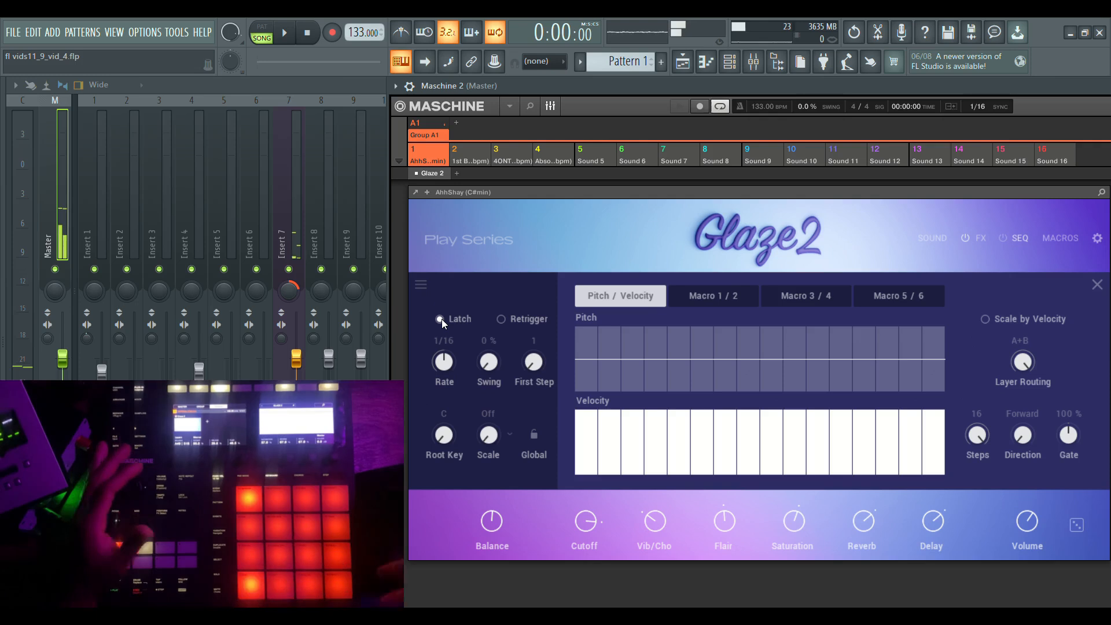
Step: Enable the sequencer and change its playback mode from Latch to Retrigger
left_click(1004, 237)
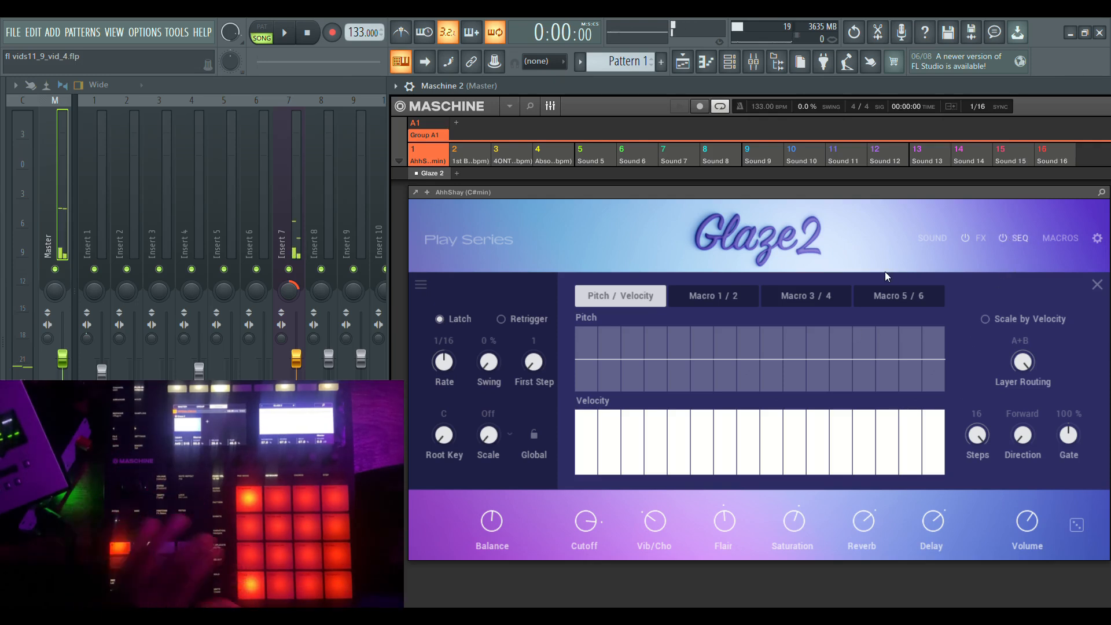
left_click(439, 319)
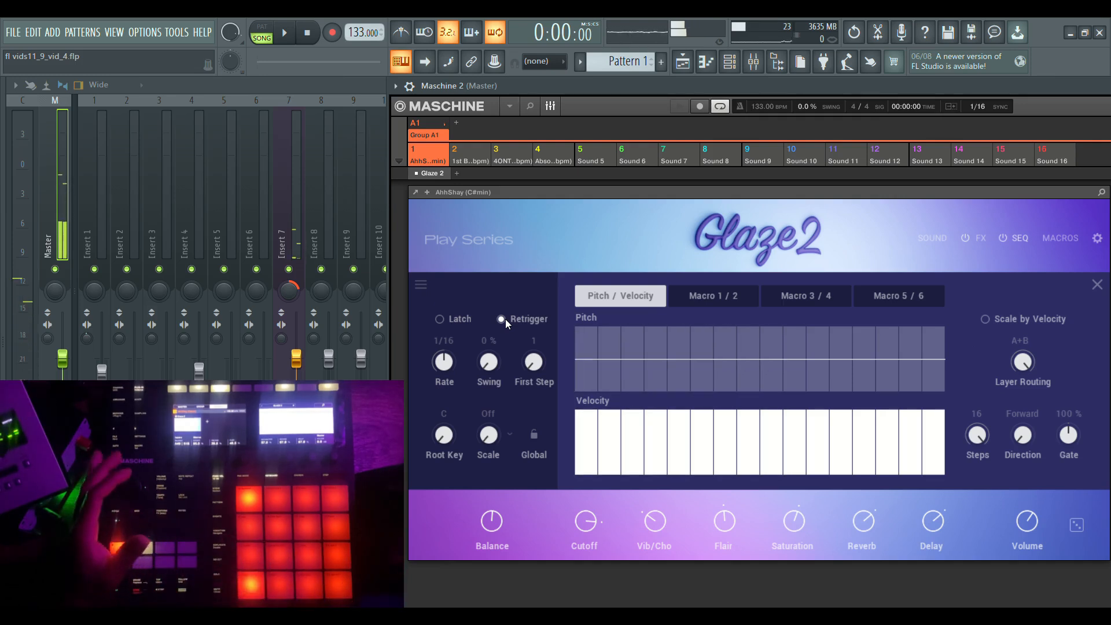
left_click(502, 319)
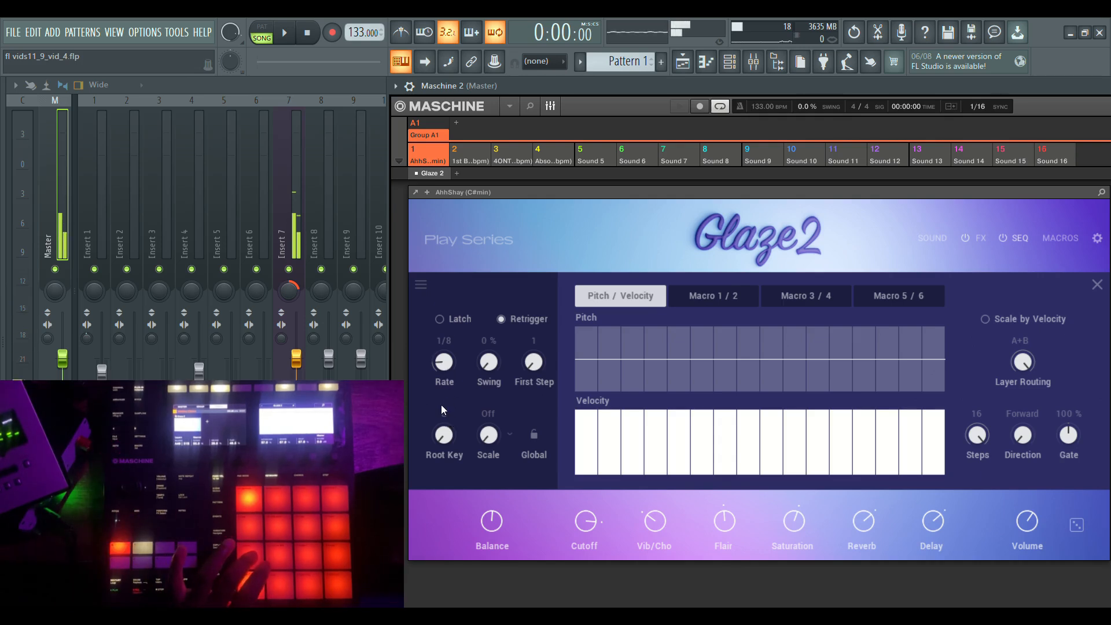
Step: Set the sequencer's rate to 1/8 and its swing to 0 %
left_click_drag(442, 379, 443, 387)
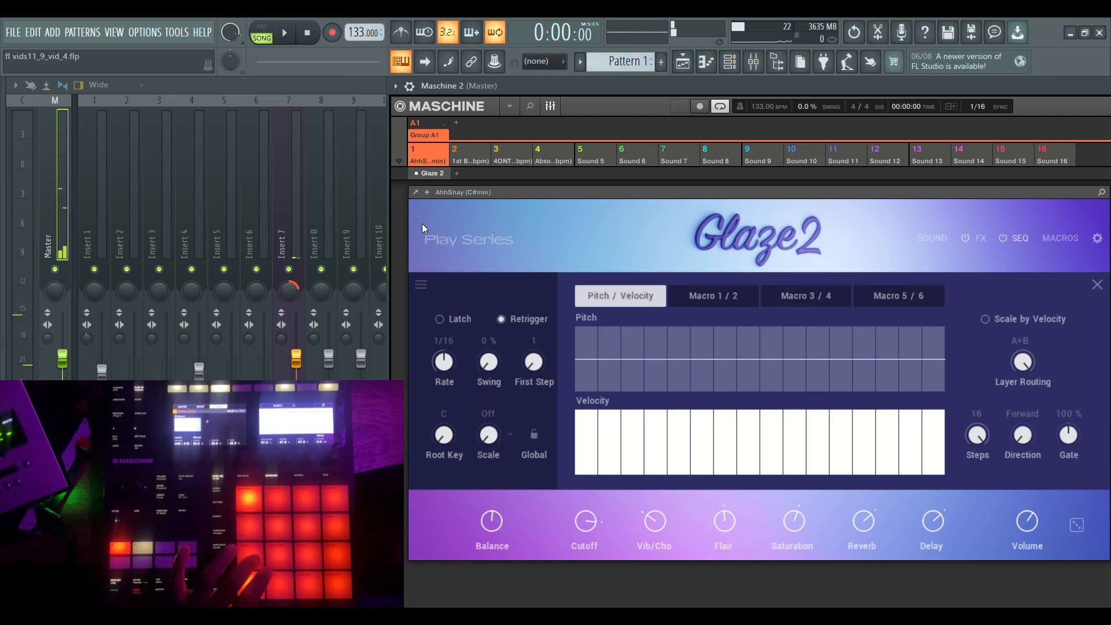
left_click_drag(422, 224, 421, 215)
left_click_drag(445, 359, 440, 335)
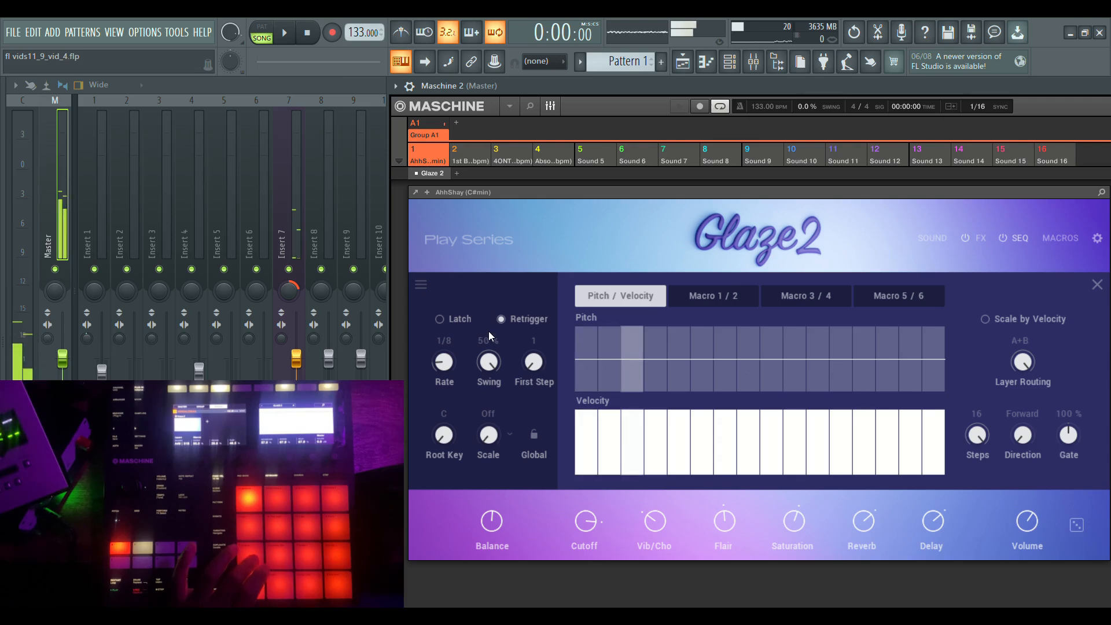
left_click_drag(496, 367, 497, 433)
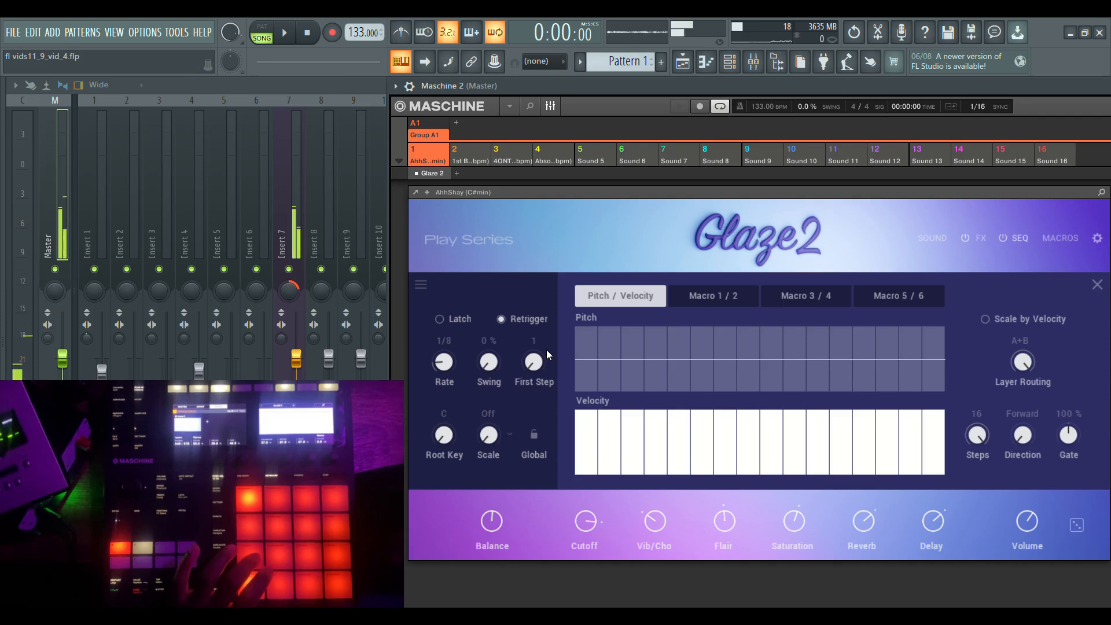
Step: Turn off Retrigger and try other starting steps, leaving First Step at 1
left_click(502, 319)
left_click_drag(537, 356, 543, 420)
left_click_drag(525, 350, 532, 367)
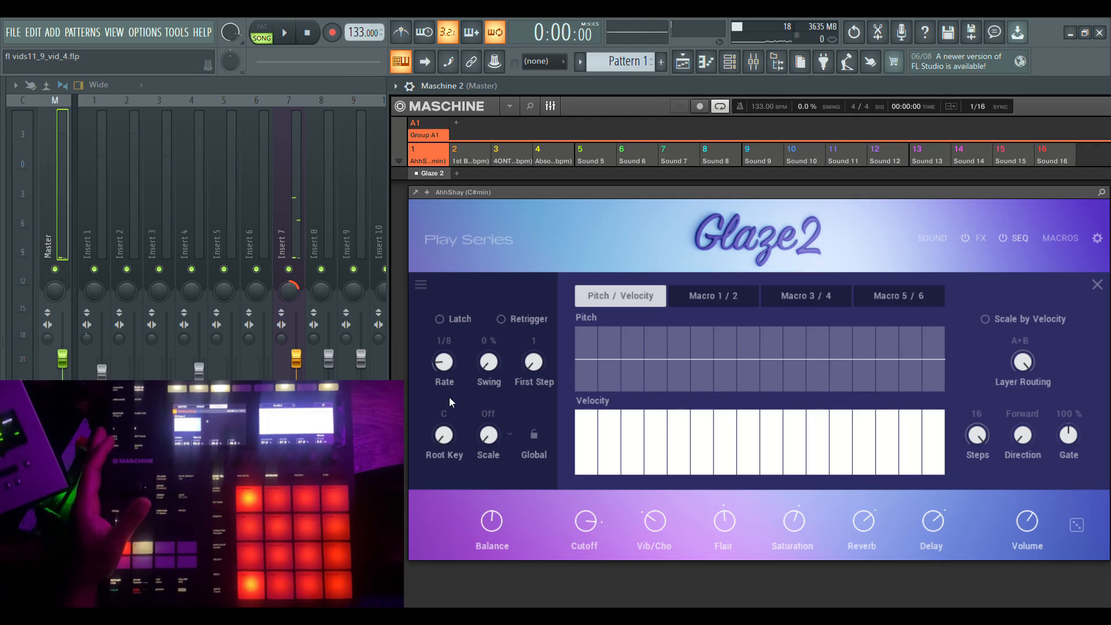
Step: Browse the sequencer's scale options and try out a different scale
left_click(512, 435)
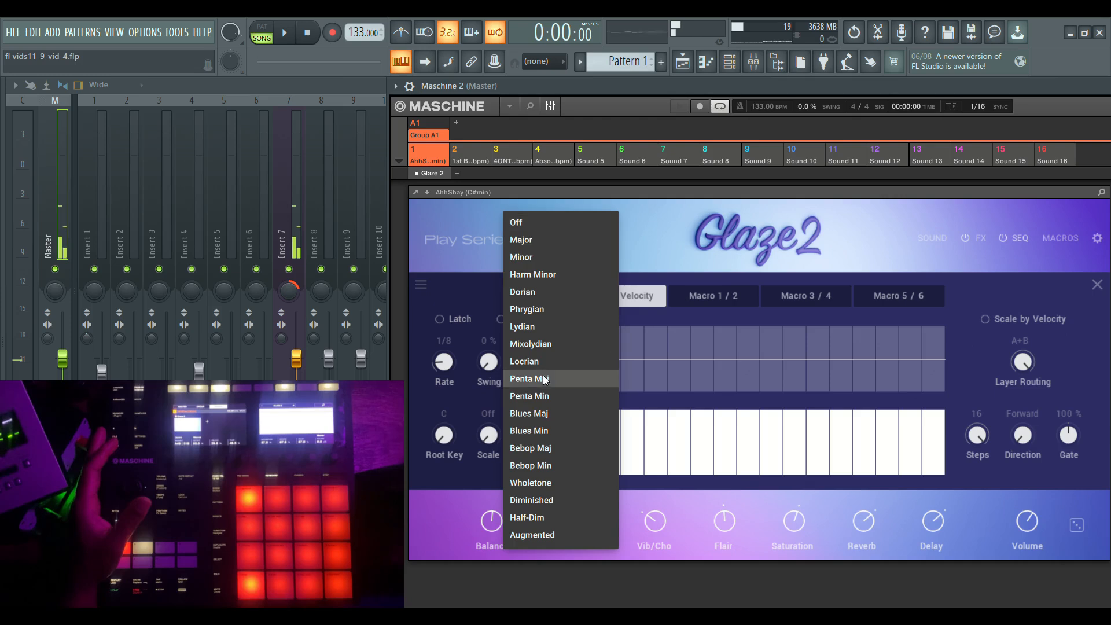
left_click(463, 389)
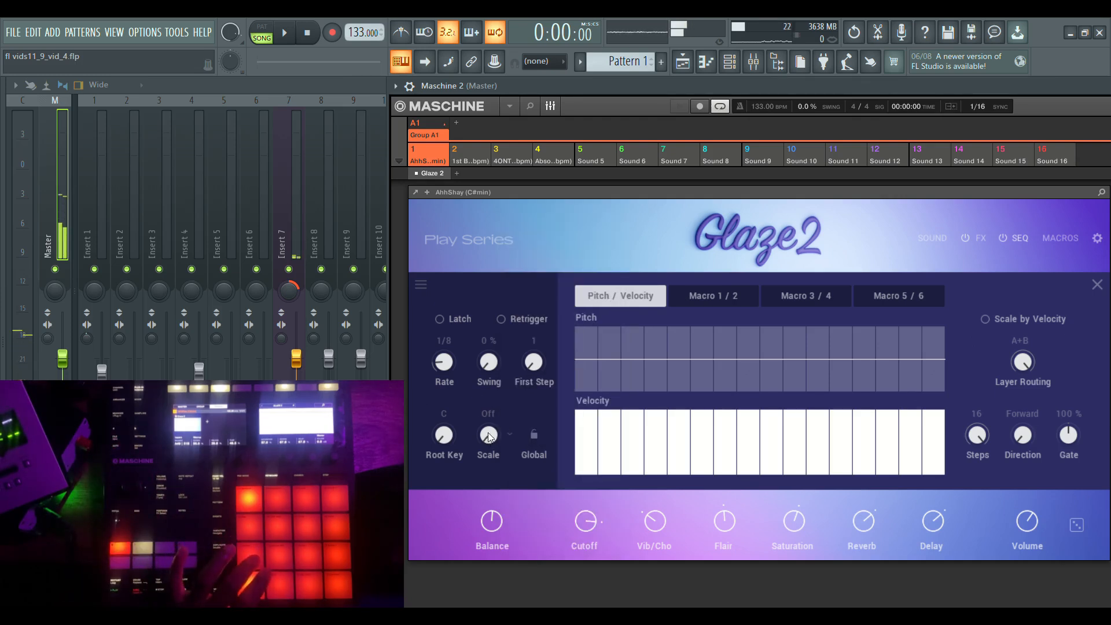
left_click_drag(490, 427, 489, 371)
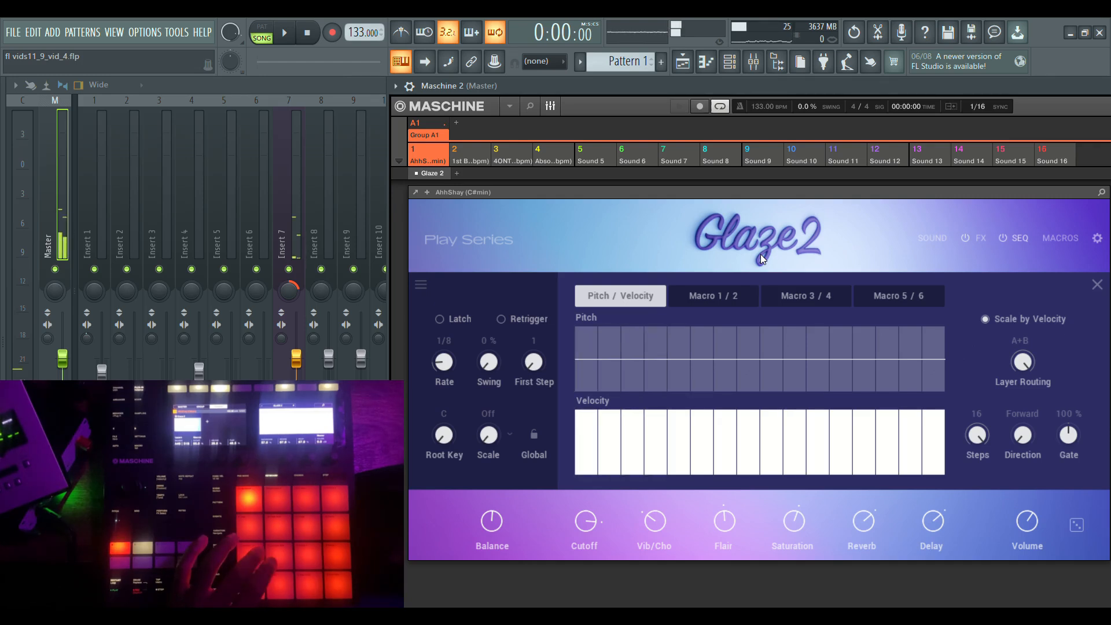
Step: Turn off Scale by Velocity and try an 8-step sequence before returning to 16 steps
left_click(986, 319)
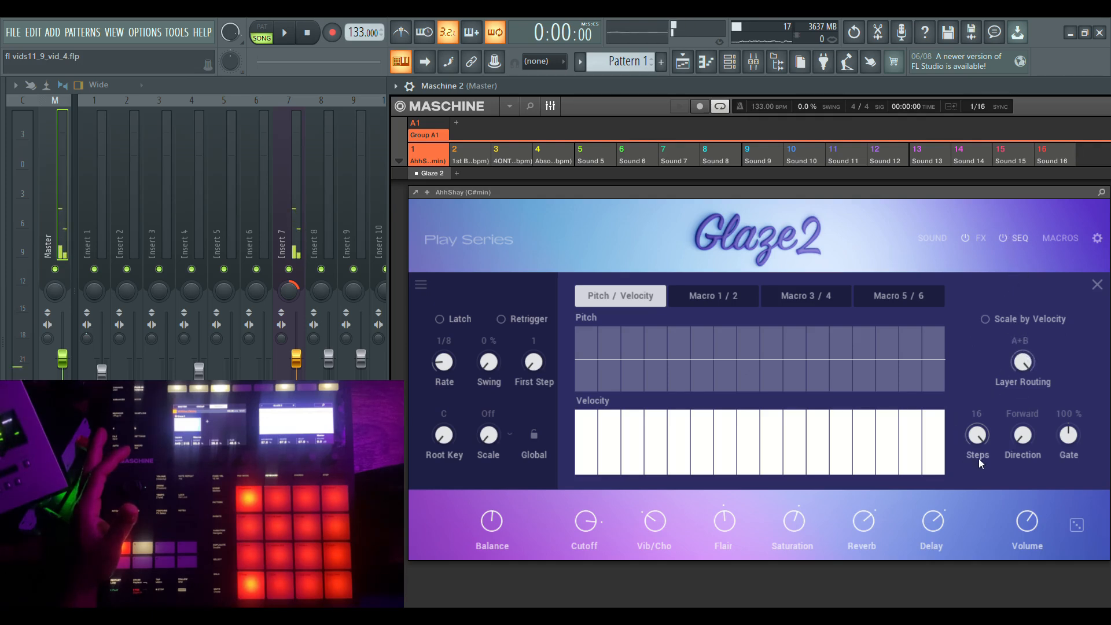
left_click_drag(979, 441, 1009, 517)
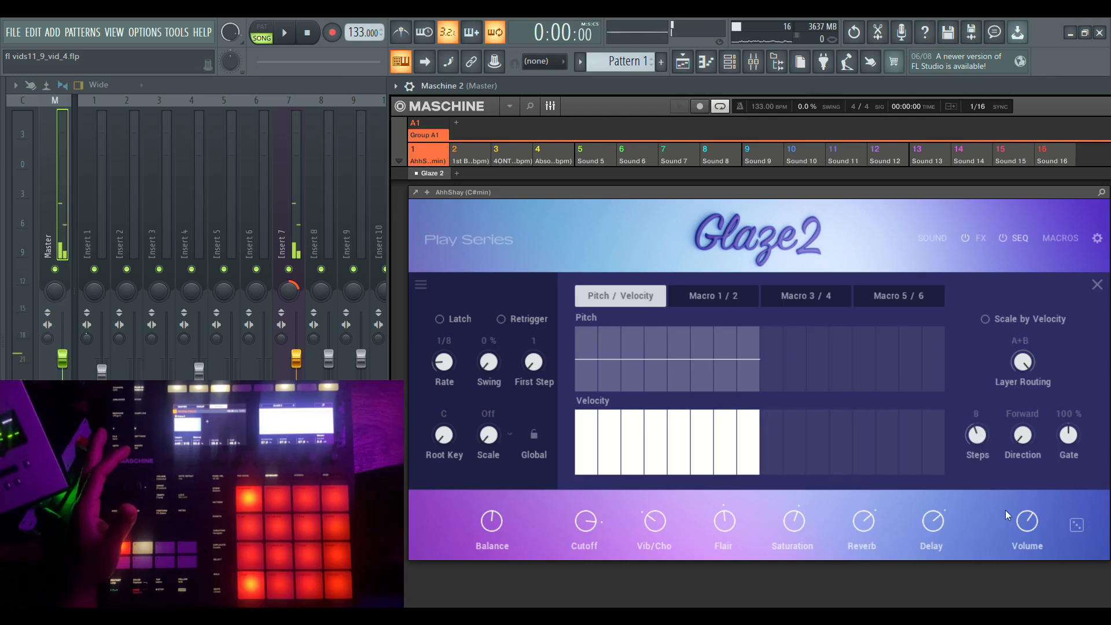
left_click_drag(976, 448, 953, 322)
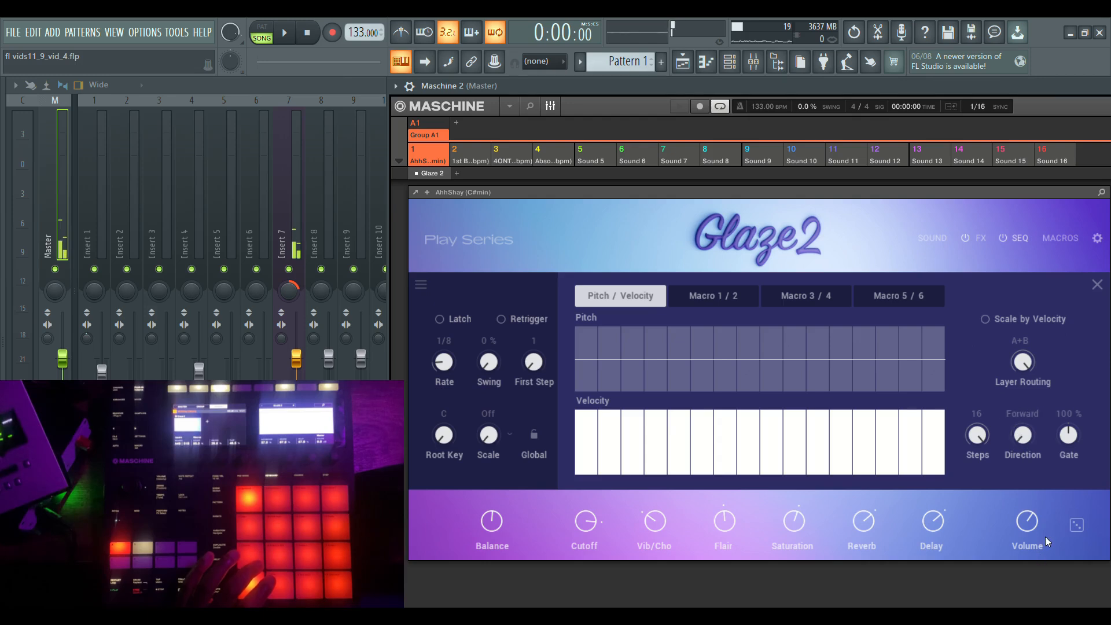
Step: Set the sequencer's gate to 1 % and check the Macro 1 / 2 lanes
left_click_drag(1071, 440, 1069, 461)
left_click_drag(1074, 446, 1086, 491)
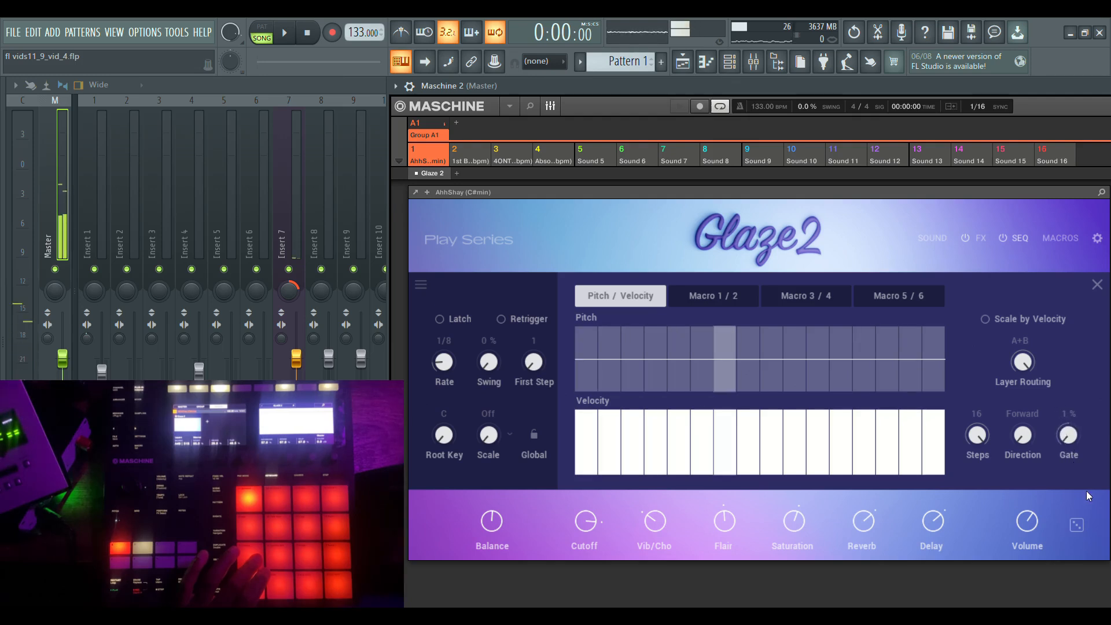
left_click(717, 296)
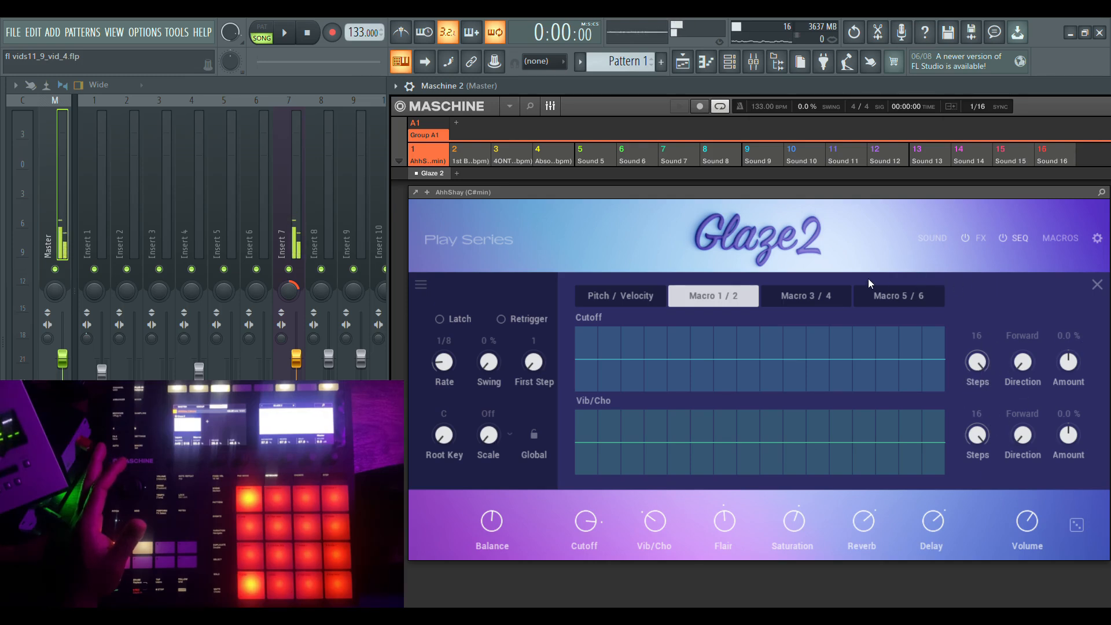
left_click(631, 294)
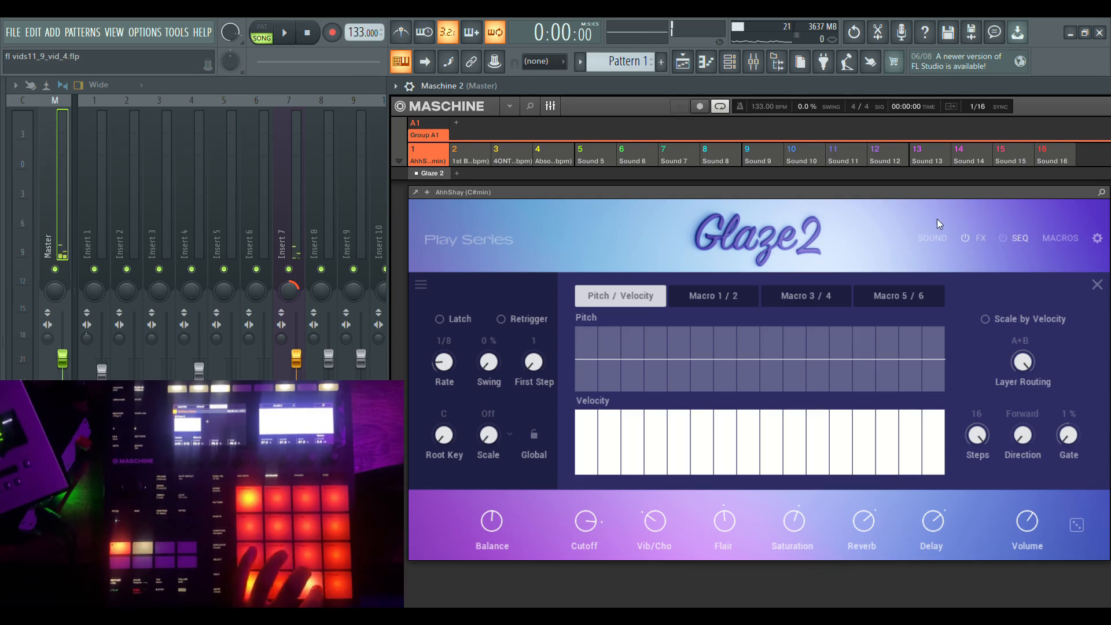
Step: Switch Glaze 2 to its Sound page, then collapse and reopen the instrument view
left_click(932, 238)
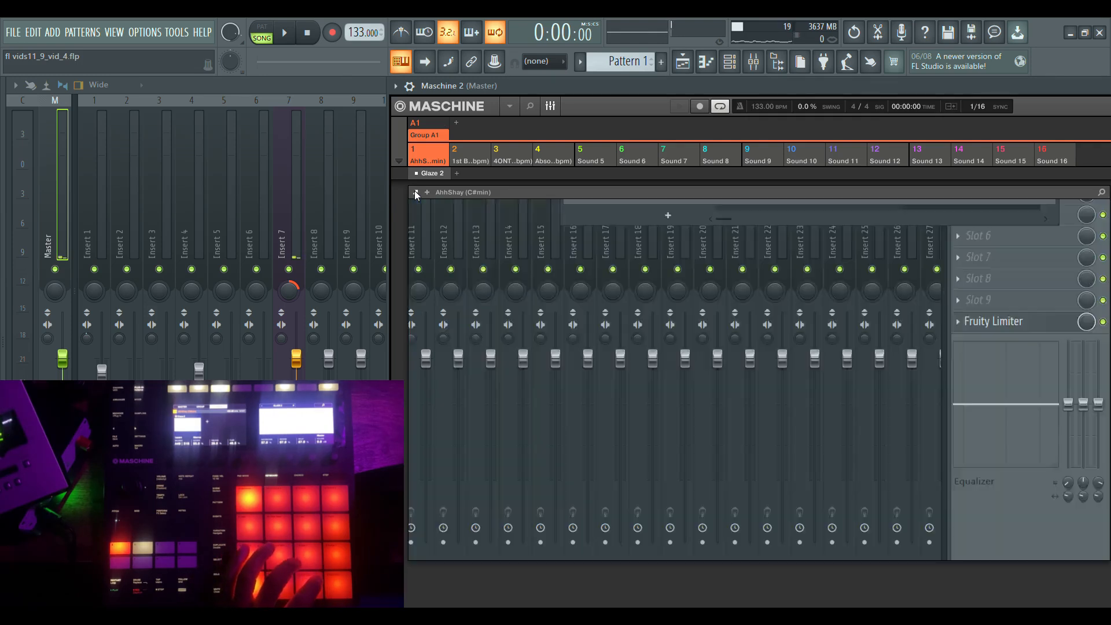
left_click(415, 191)
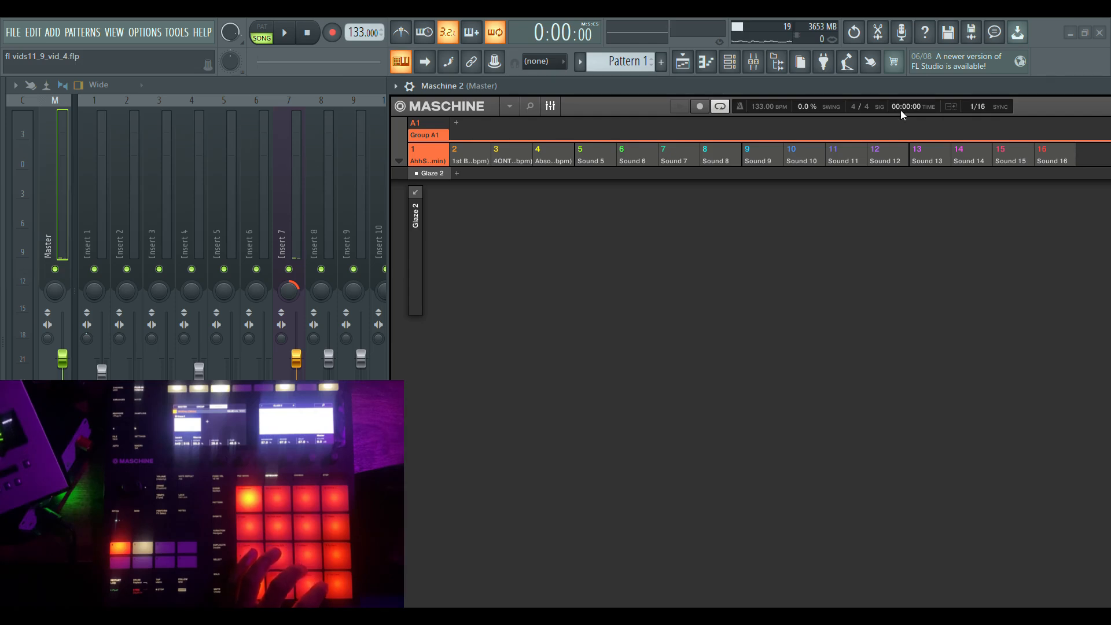
left_click(416, 192)
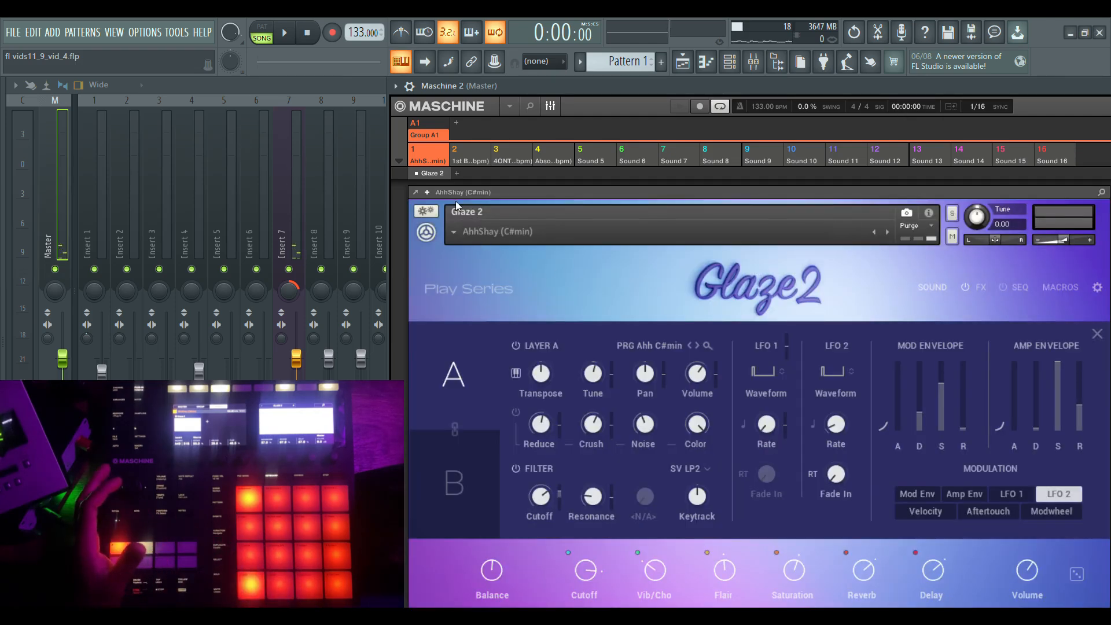
Step: Reload the AhhShay (C#min) preset from the Chord category
left_click(457, 232)
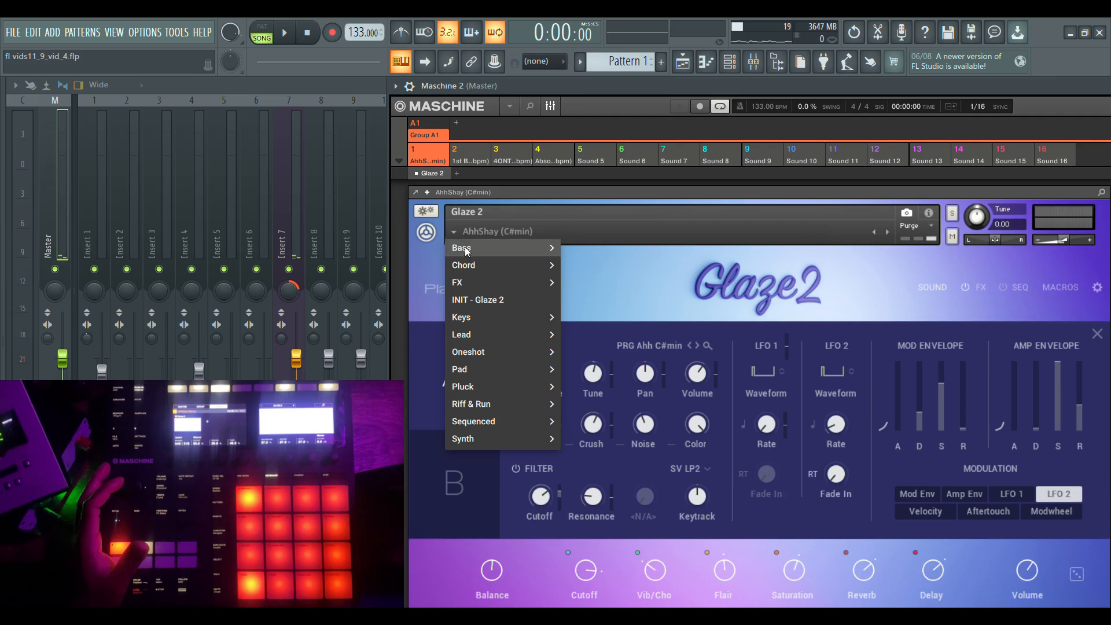
mouse_move(492, 265)
left_click(605, 223)
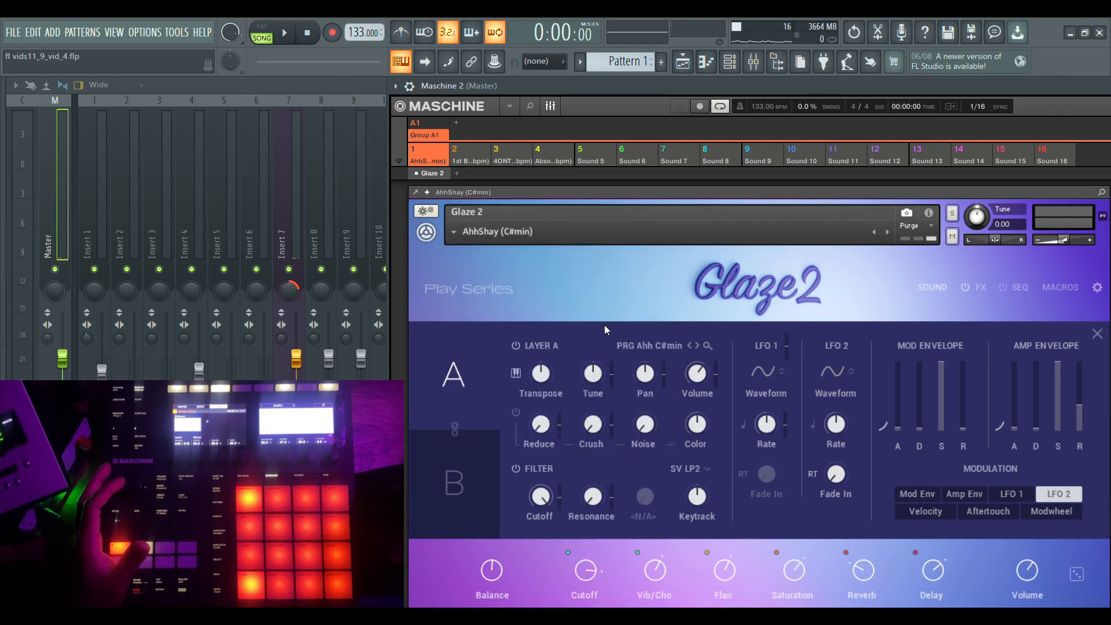
Step: Set the layer Balance to A 87 | 13 B and raise both the Volume and the instrument's output level
left_click_drag(492, 570, 490, 596)
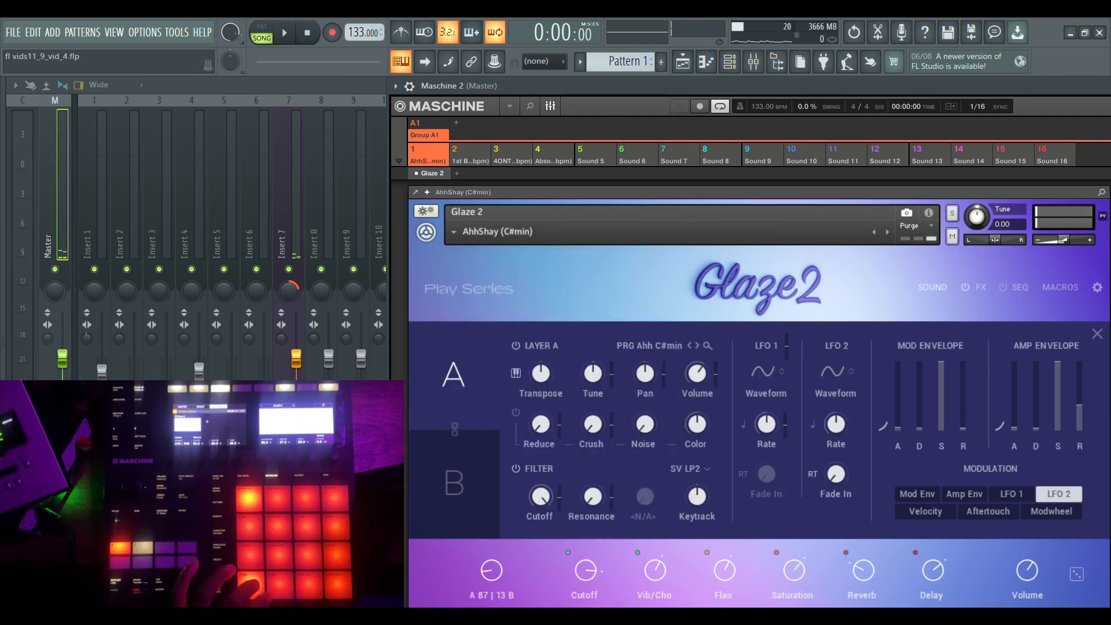
left_click_drag(1028, 573, 1011, 482)
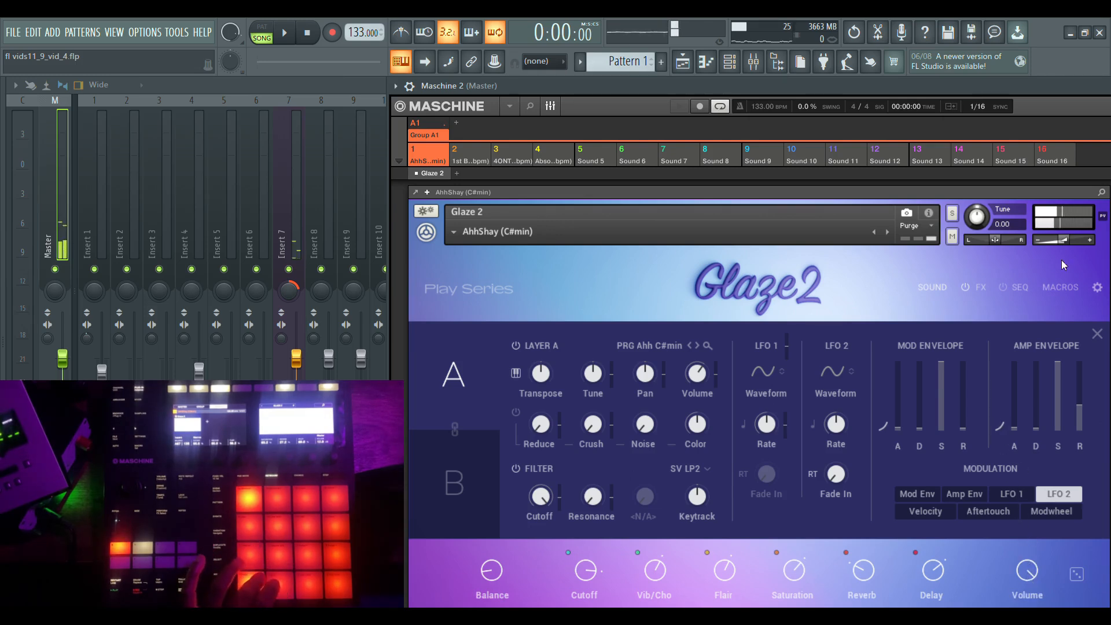
left_click_drag(1071, 243, 1074, 244)
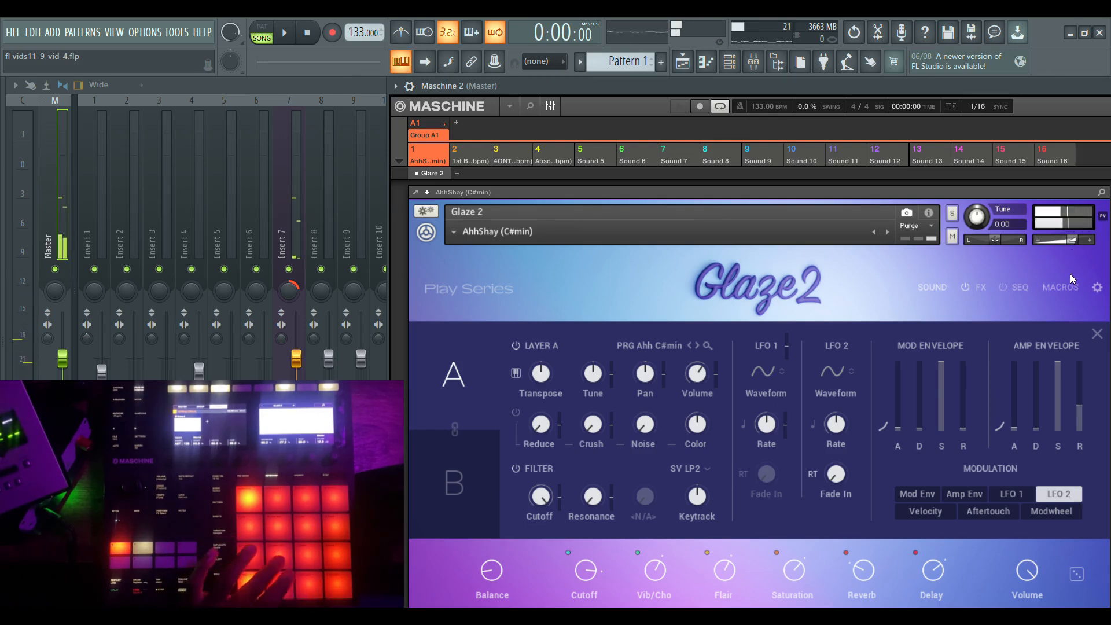
Step: Open the Maschine 2 #8 instrument and position its window beside the first mixer tracks
left_click(729, 61)
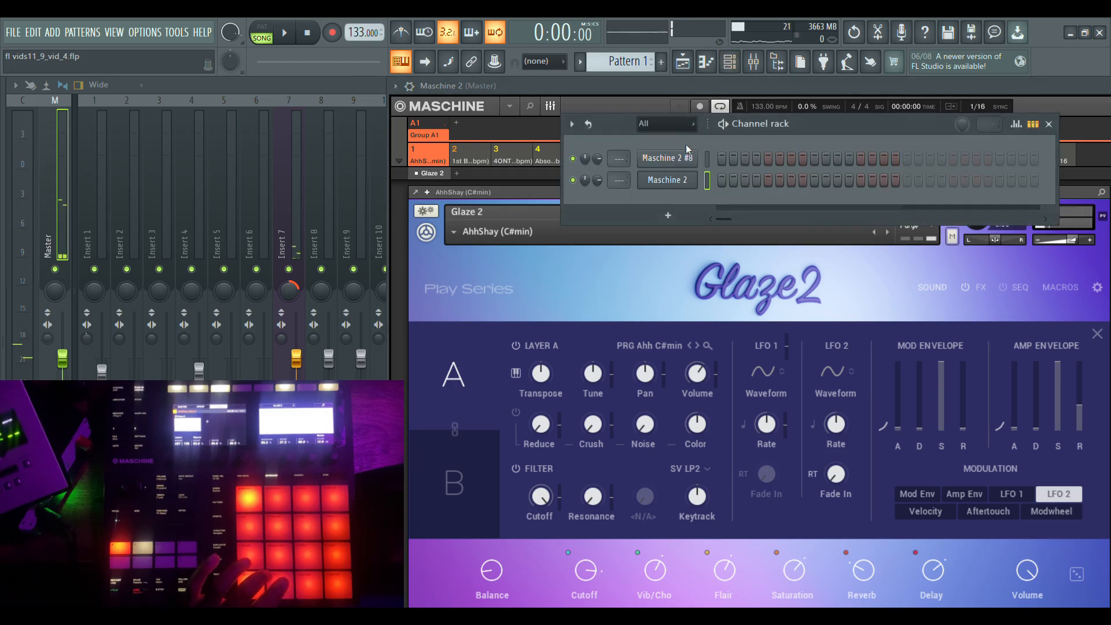
left_click(687, 159)
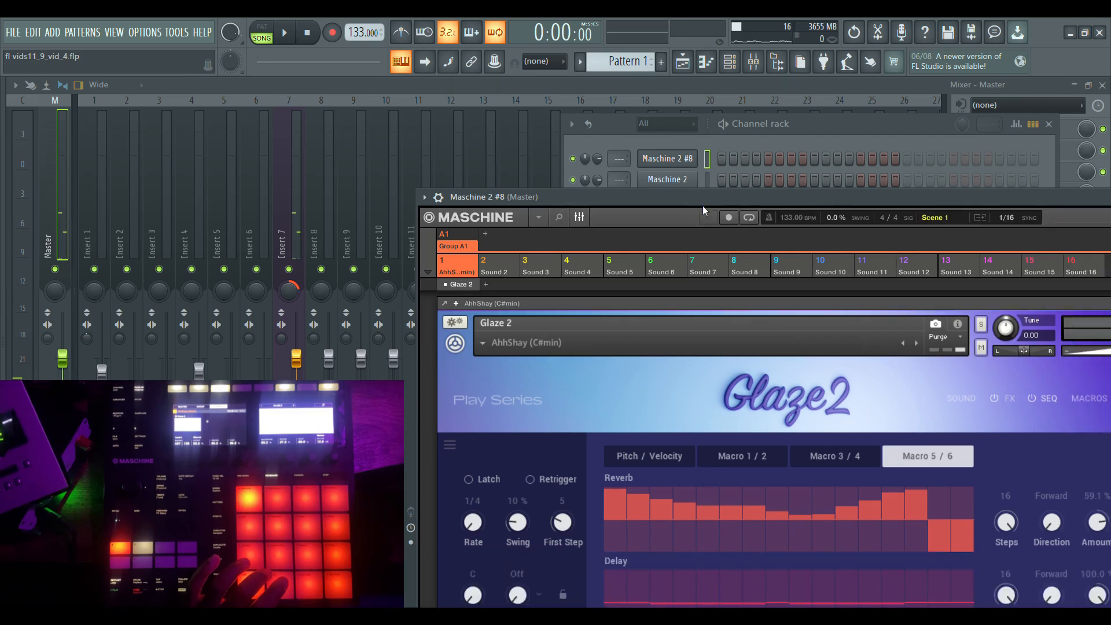
left_click_drag(702, 206, 669, 92)
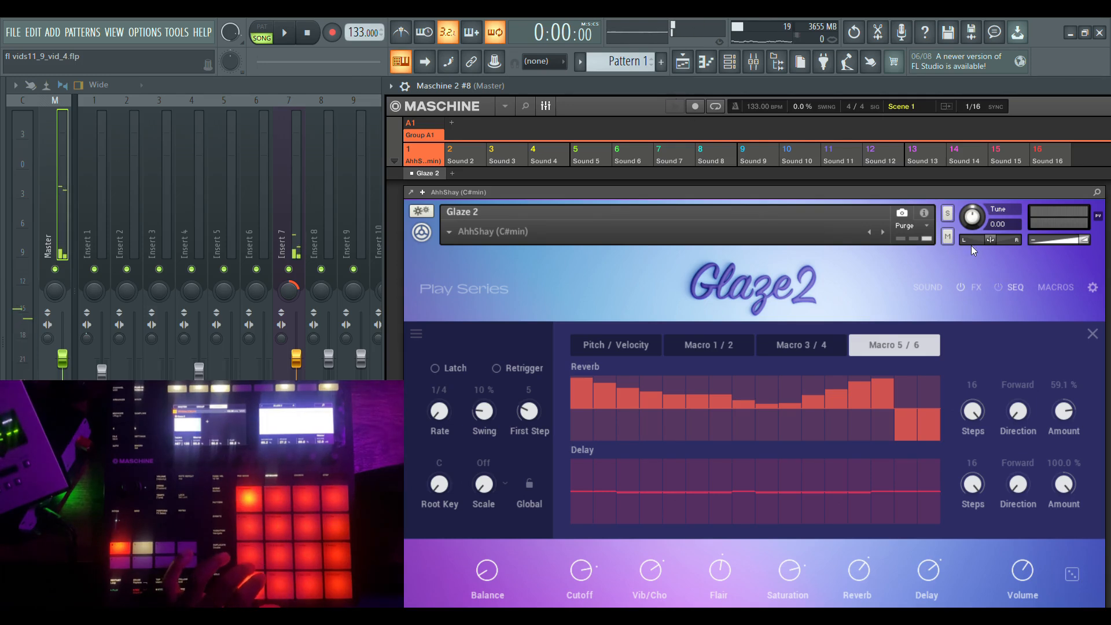
left_click_drag(832, 91, 797, 151)
left_click_drag(949, 143, 969, 97)
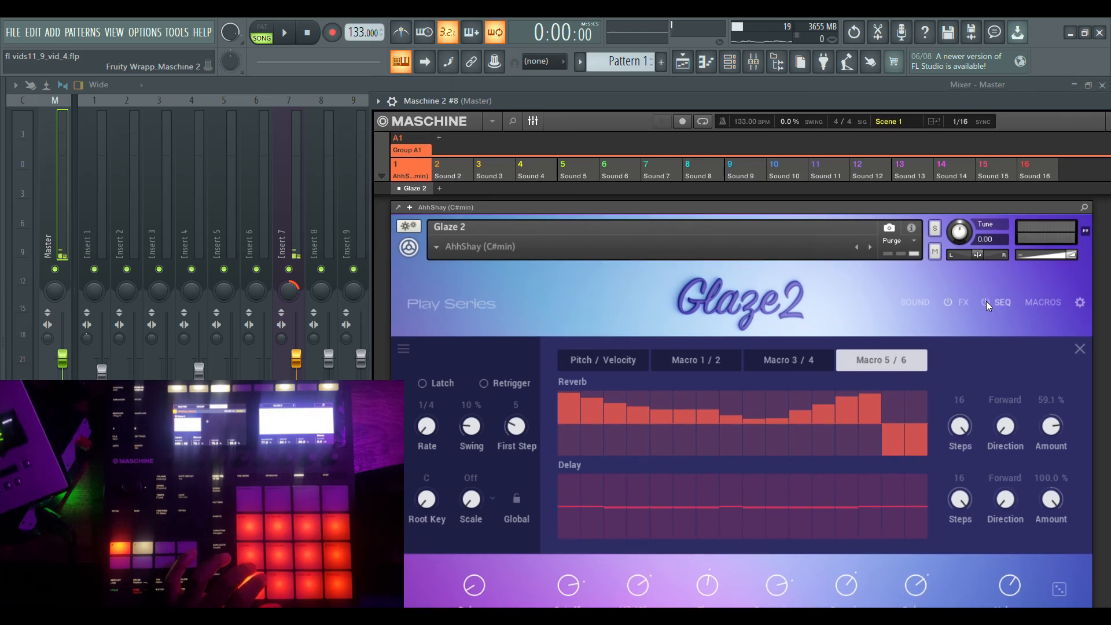
left_click_drag(779, 109, 790, 94)
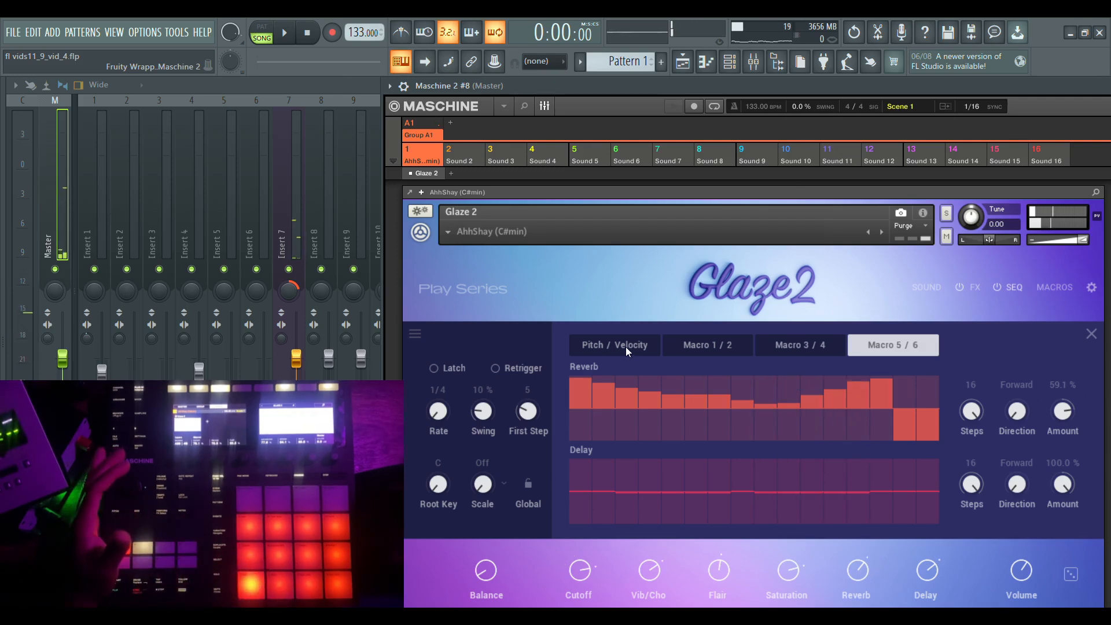
Step: Review the sequencer's Pitch / Velocity, Macro 1 / 2, Macro 3 / 4 and Macro 5 / 6 pages in order, twice
left_click(610, 346)
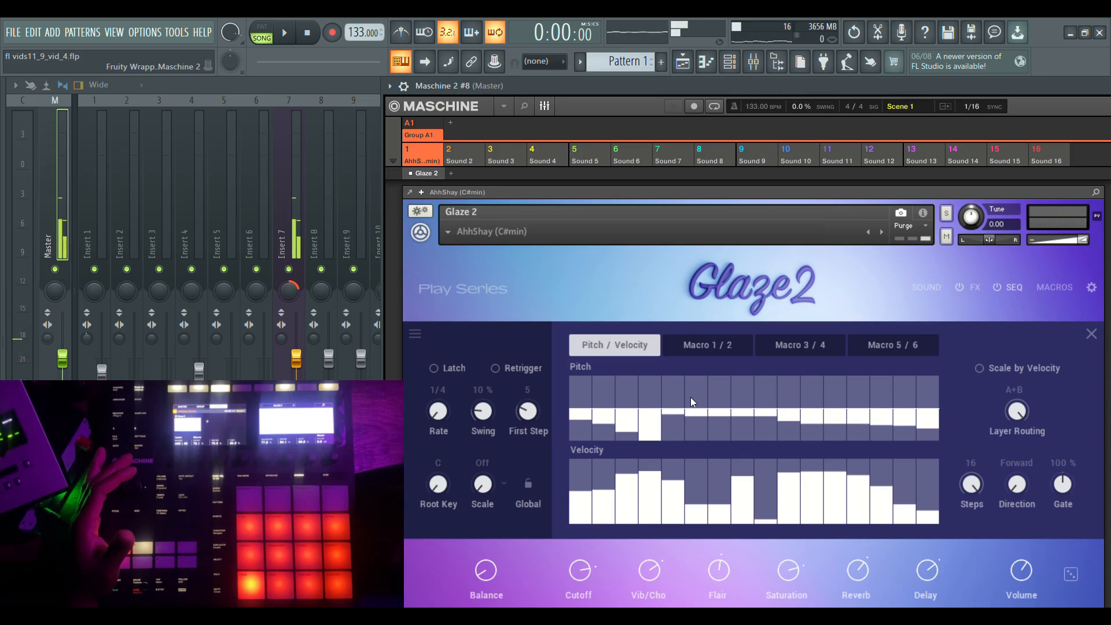
left_click(709, 345)
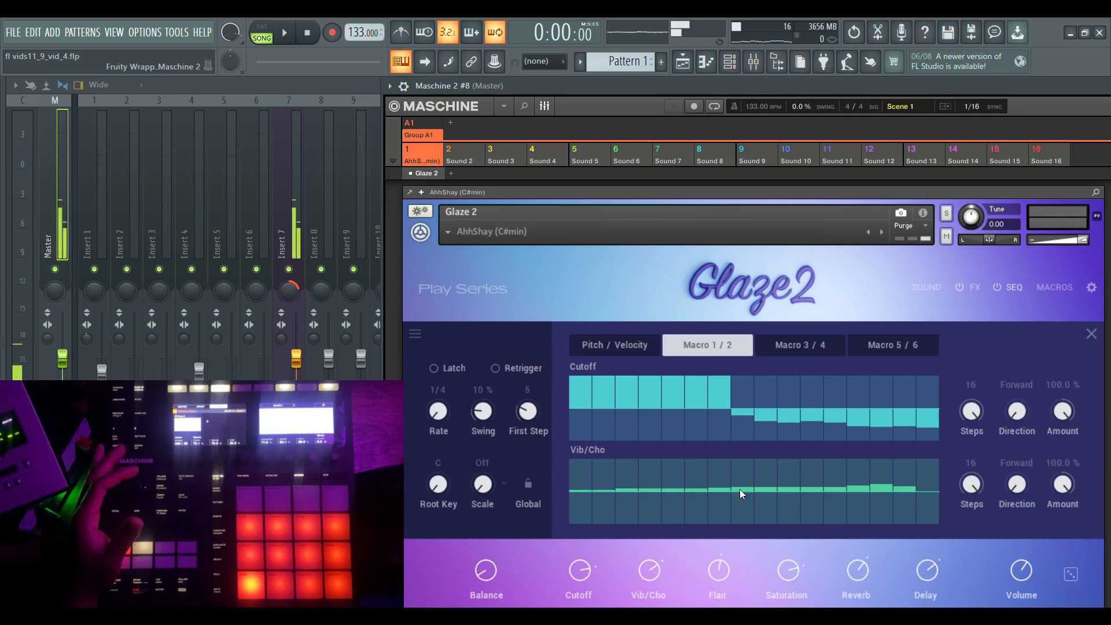
left_click(797, 342)
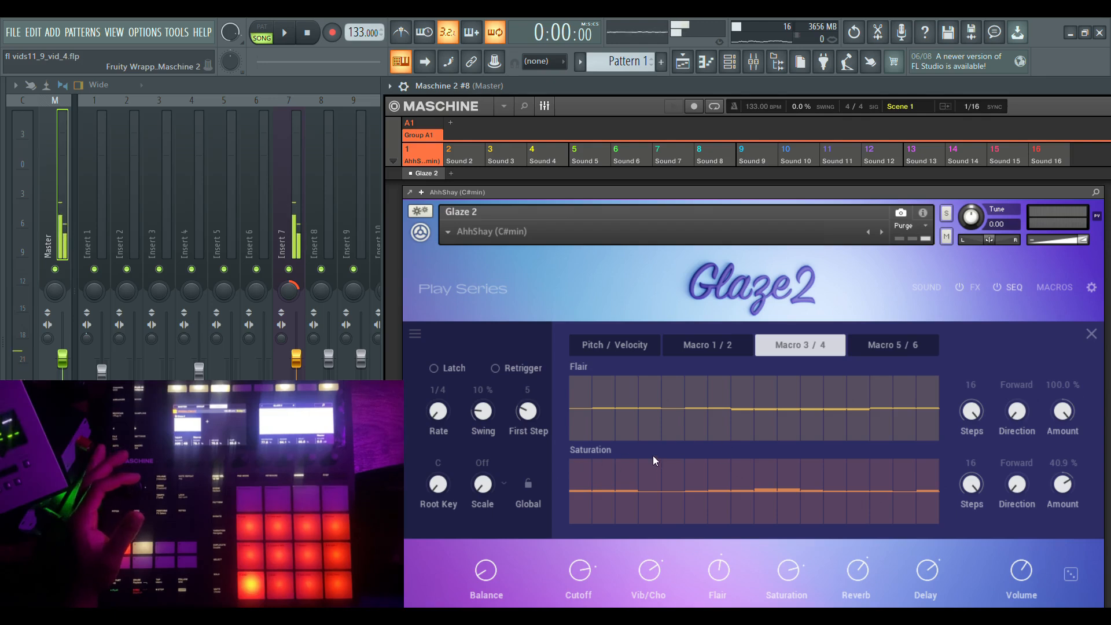
left_click(903, 345)
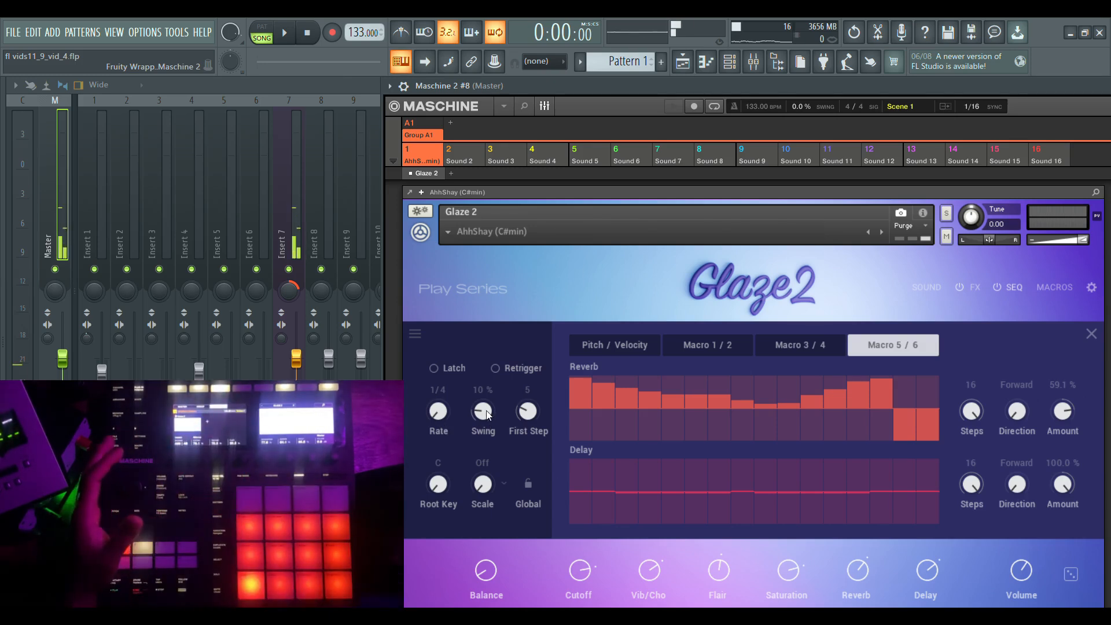
left_click(609, 348)
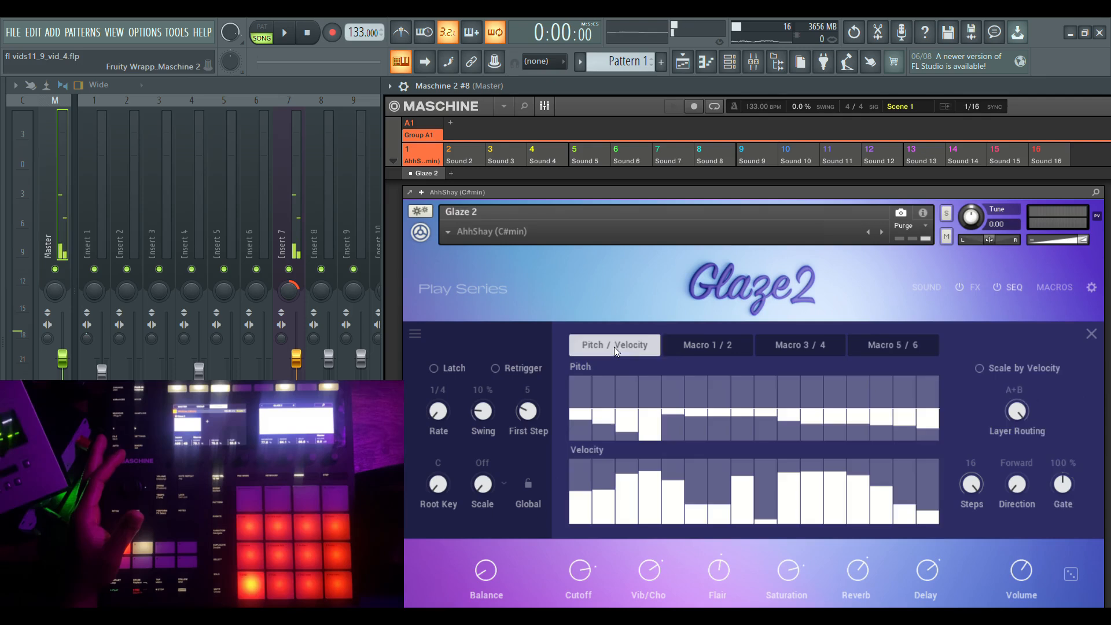
left_click(733, 347)
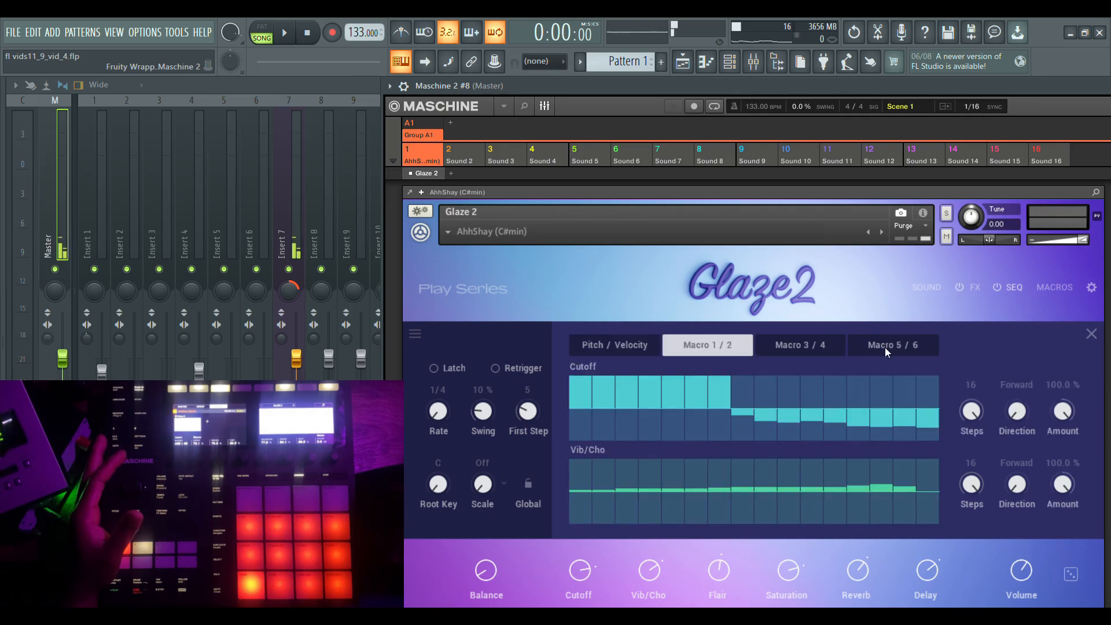
left_click(787, 346)
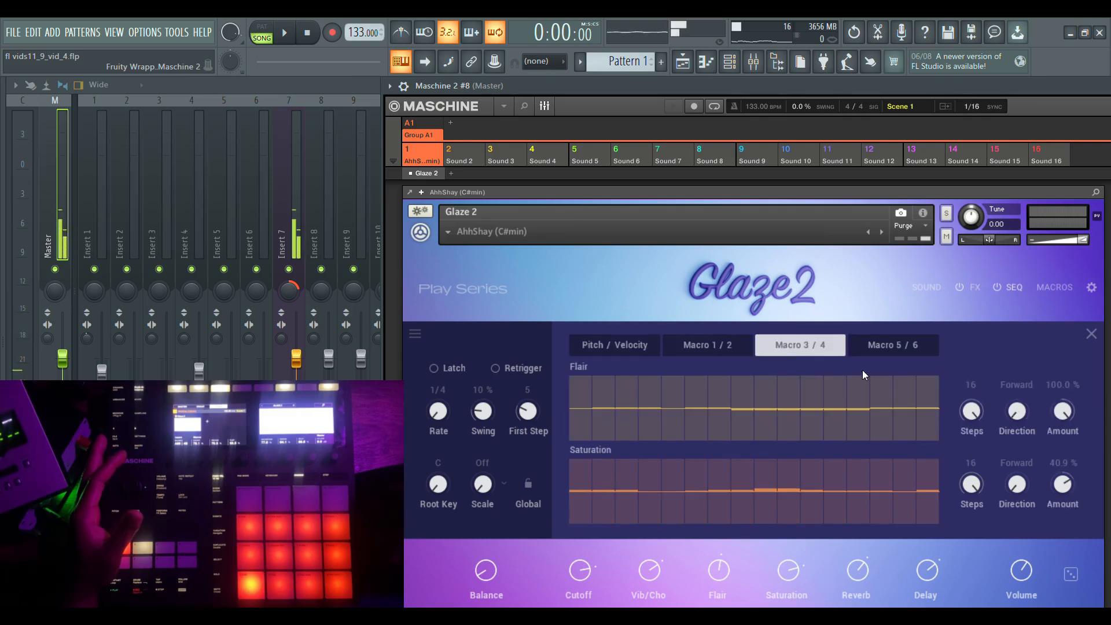
left_click(885, 346)
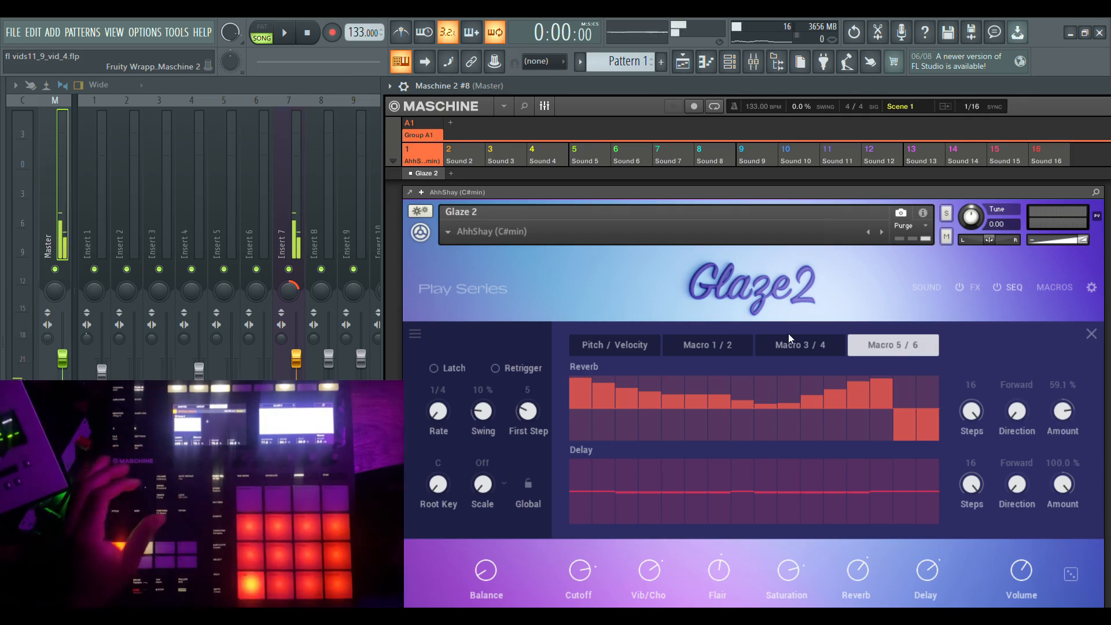
Step: Compare the Cutoff and Vib/Cho sequence controls with those of the Pitch / Velocity page
left_click(720, 341)
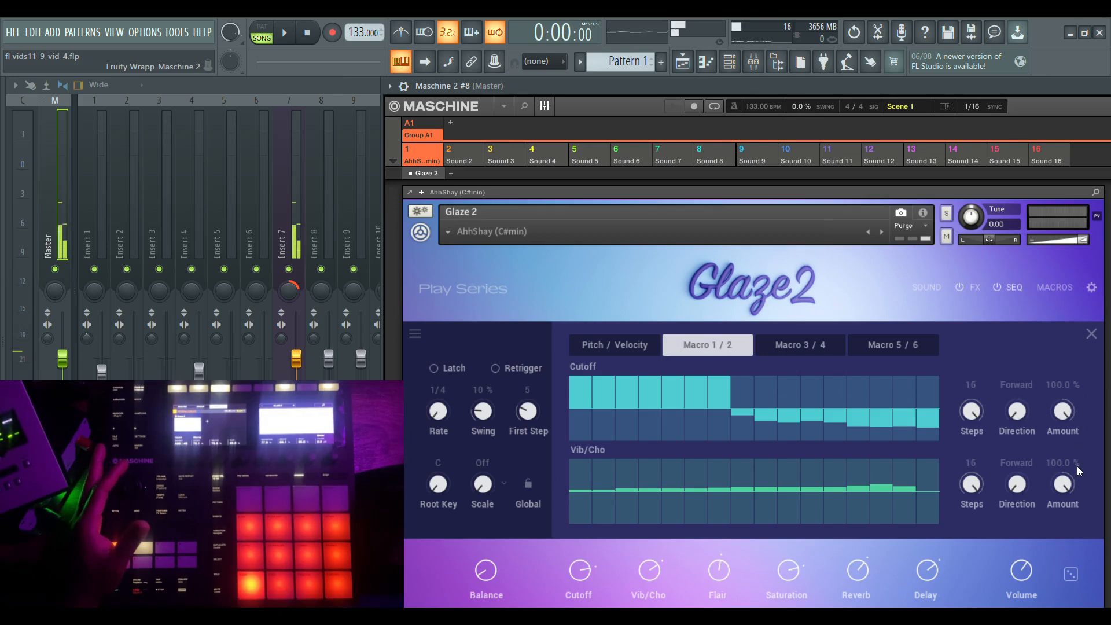
left_click(608, 346)
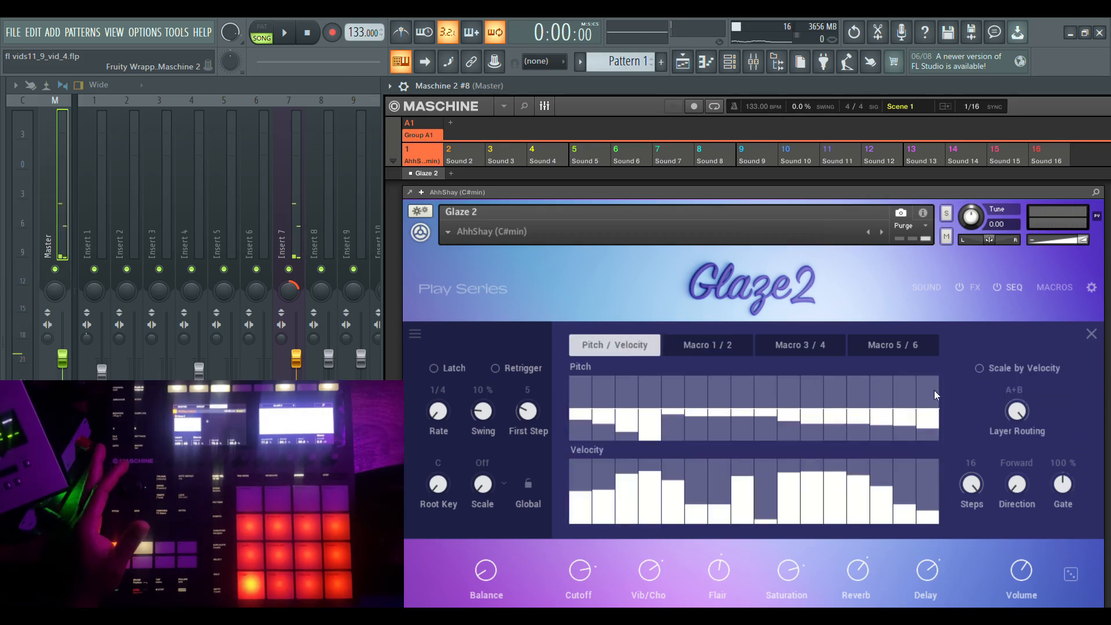
left_click(727, 341)
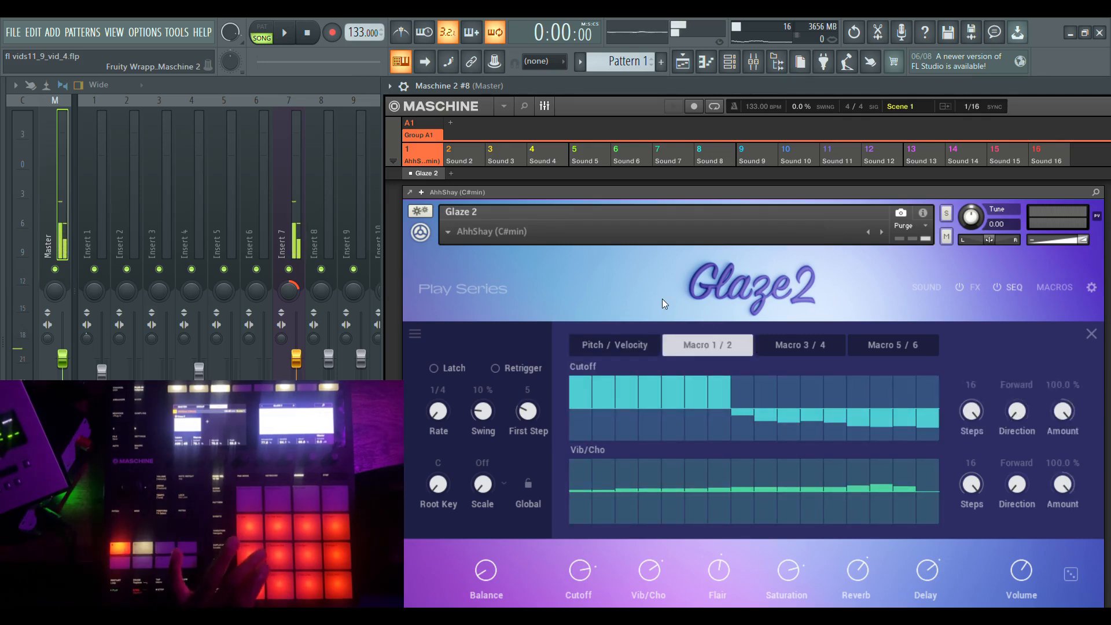
left_click(636, 343)
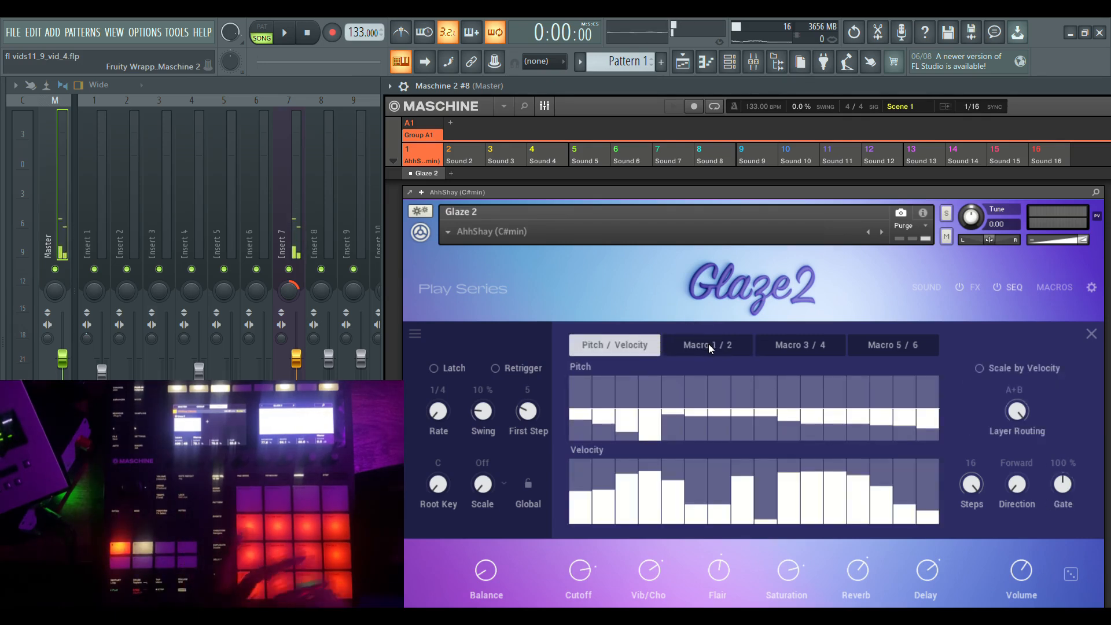
Step: Try the [Fwd > Bwd], [Bwd > Fwd], Random and Backward directions on the Cutoff sequence, and return it to Forward
left_click(712, 345)
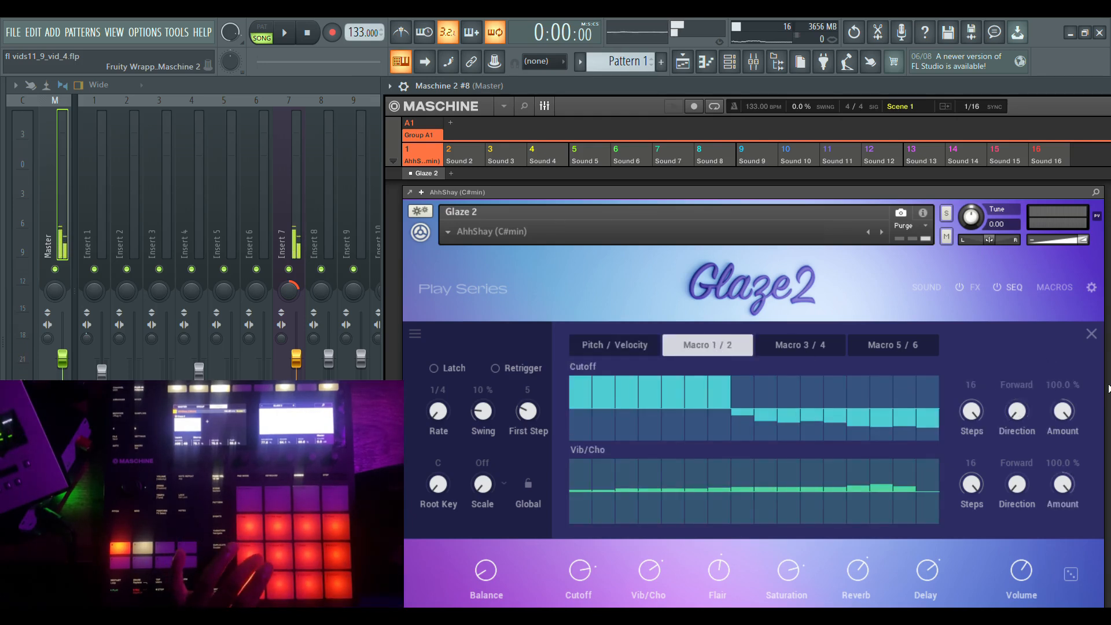
left_click_drag(1019, 416, 1019, 400)
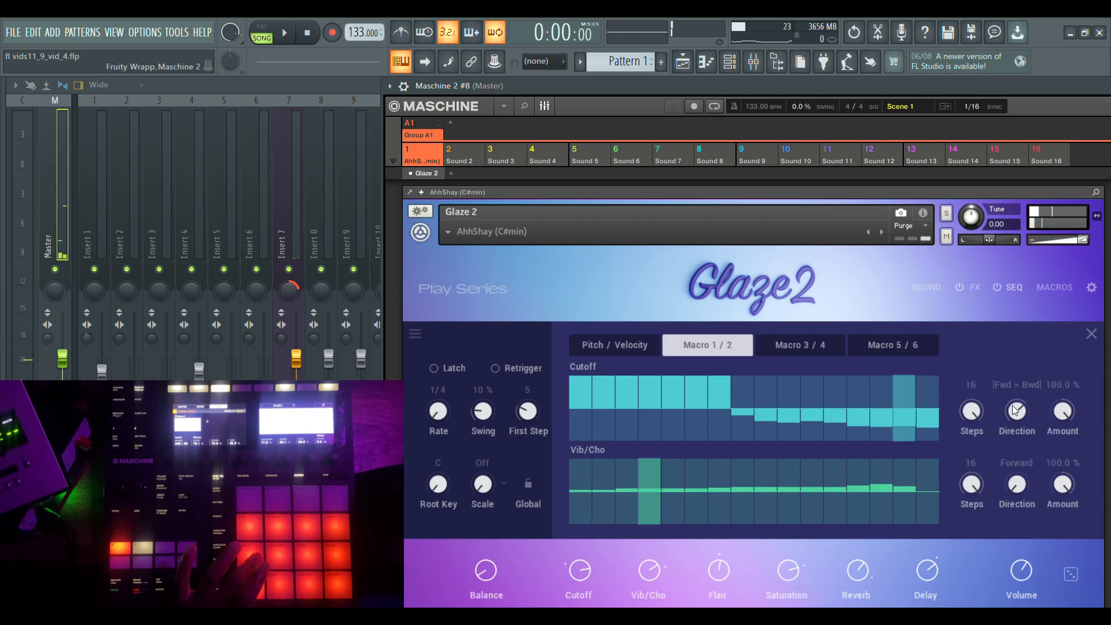
left_click_drag(1015, 410, 1004, 379)
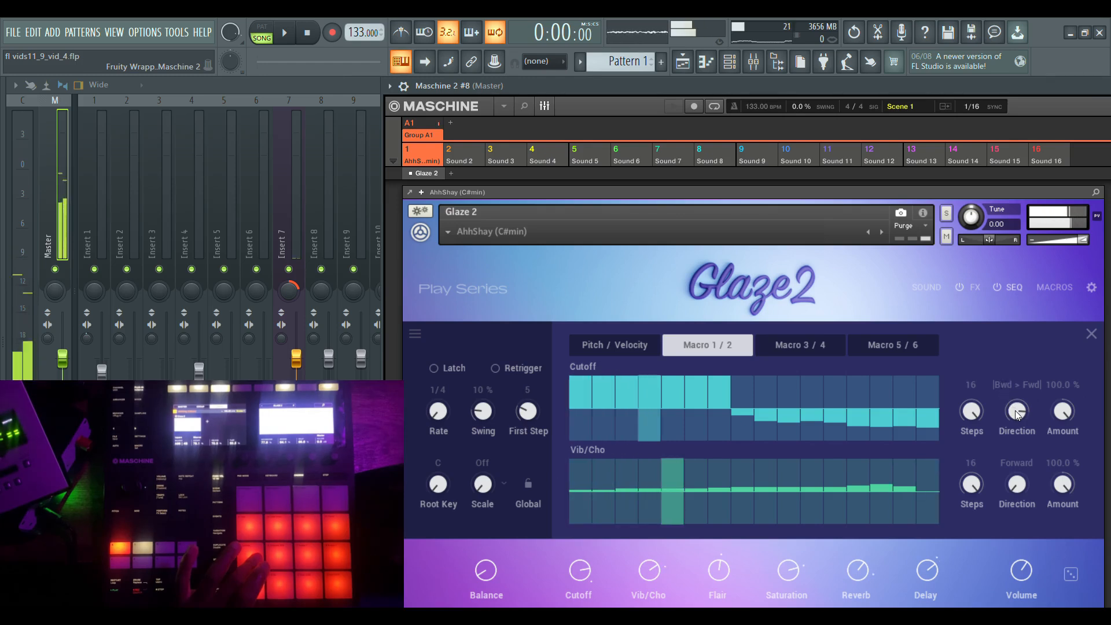
left_click_drag(1015, 410, 1013, 380)
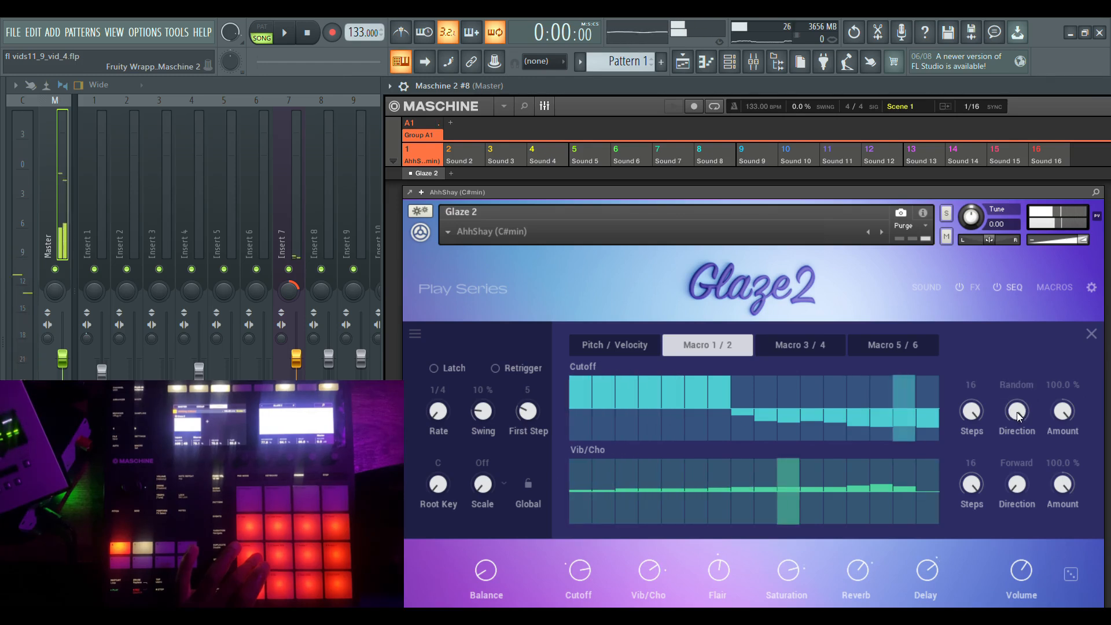
left_click_drag(1016, 414, 1016, 426)
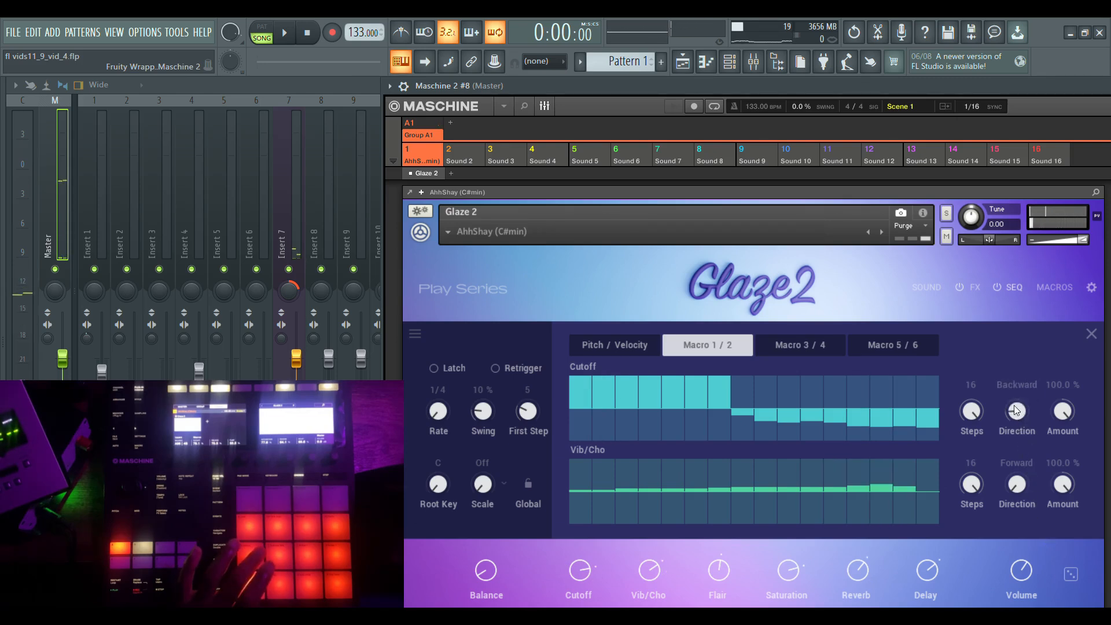
Step: Try the Fwd > Bwd and Bwd > Fwd directions on the Reverb sequence, and set it to Random
left_click(809, 349)
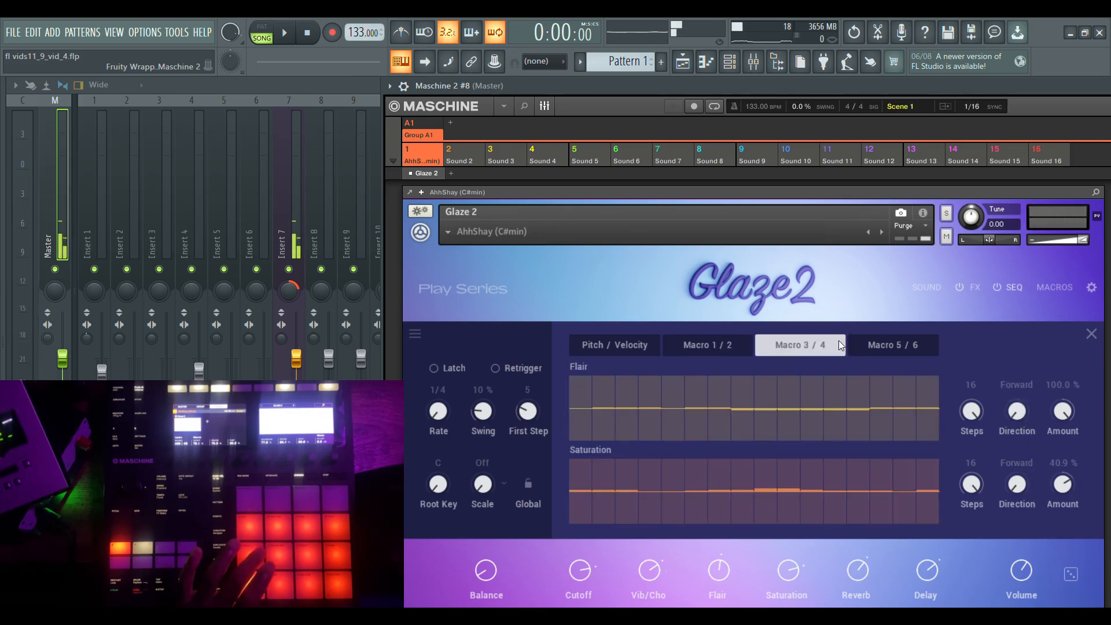
left_click(881, 348)
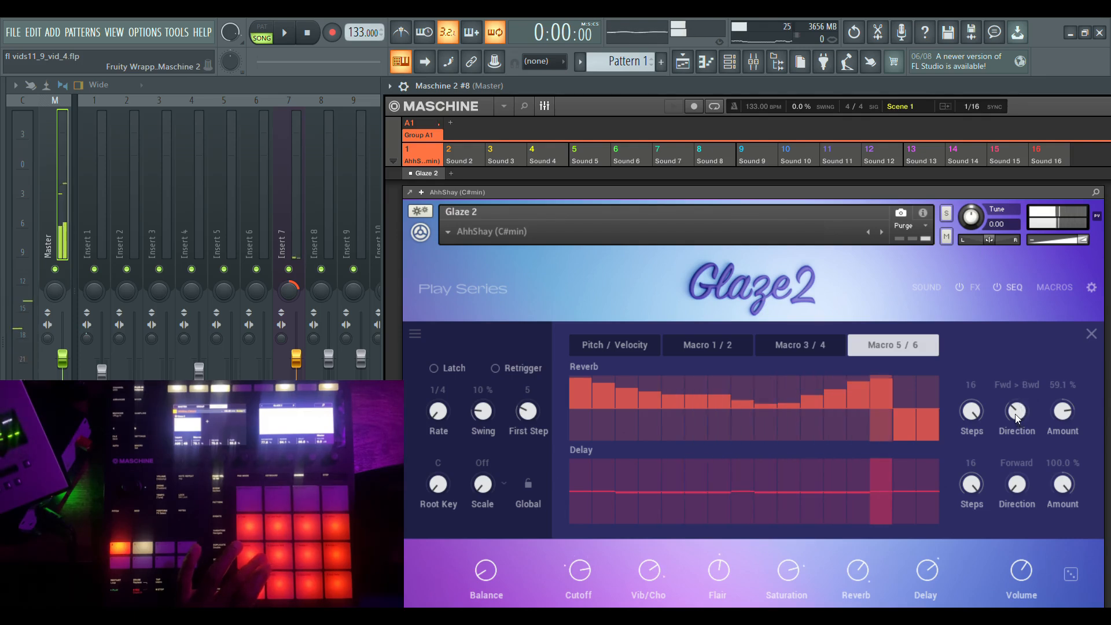
left_click_drag(1017, 413, 1010, 370)
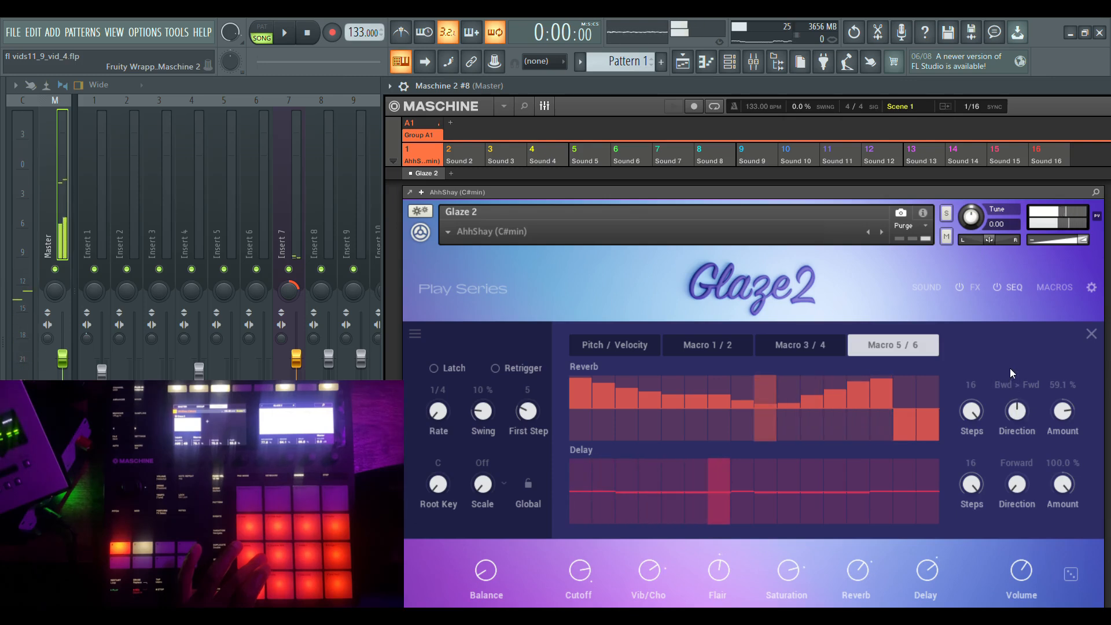
left_click_drag(1020, 414, 1014, 367)
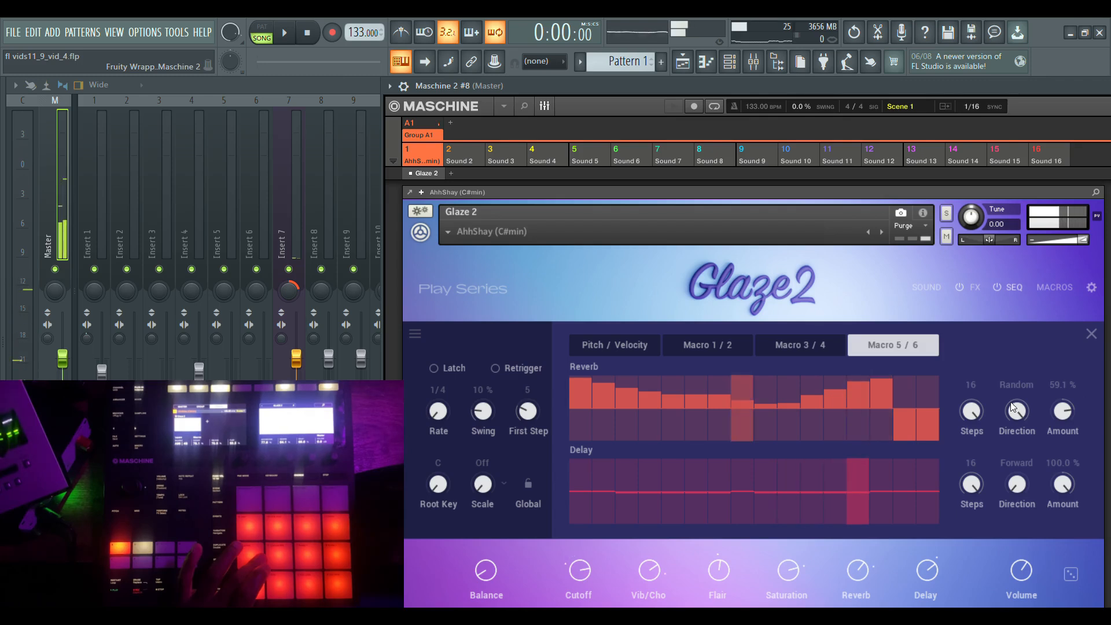
Step: Try the Cutoff sequence with 9 and 6 steps, and restore it to 16 steps
left_click(807, 345)
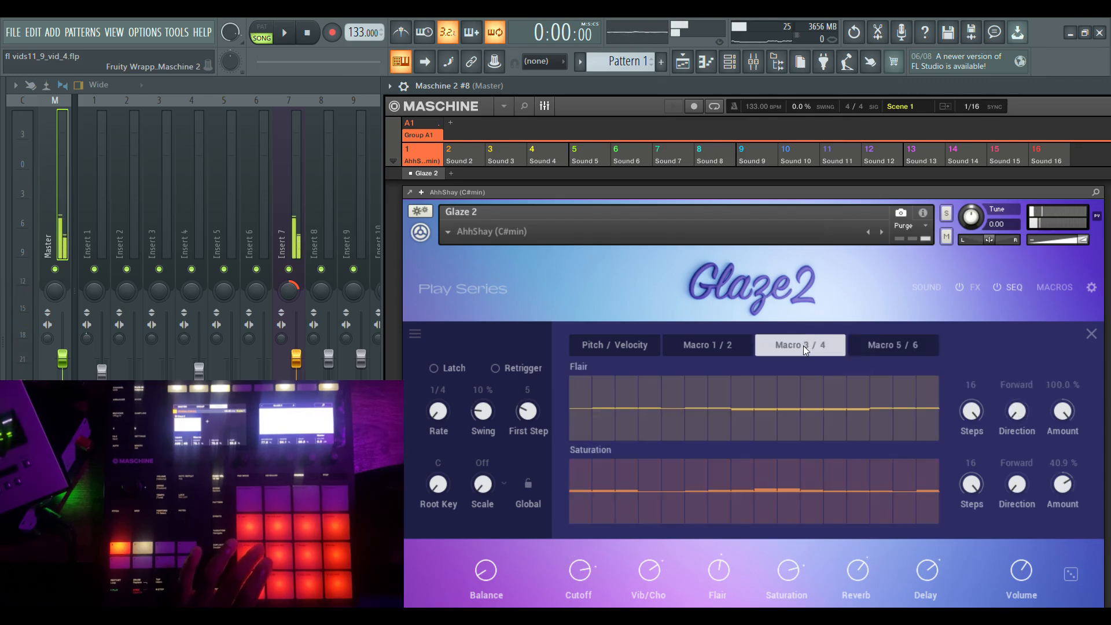
left_click(722, 351)
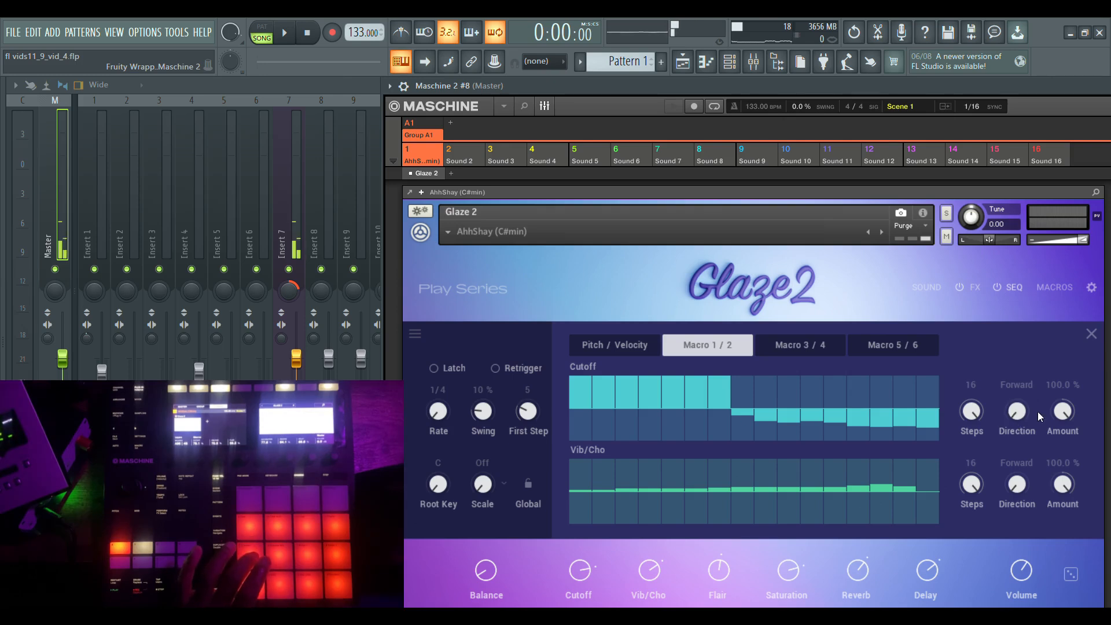
left_click_drag(971, 435, 977, 482)
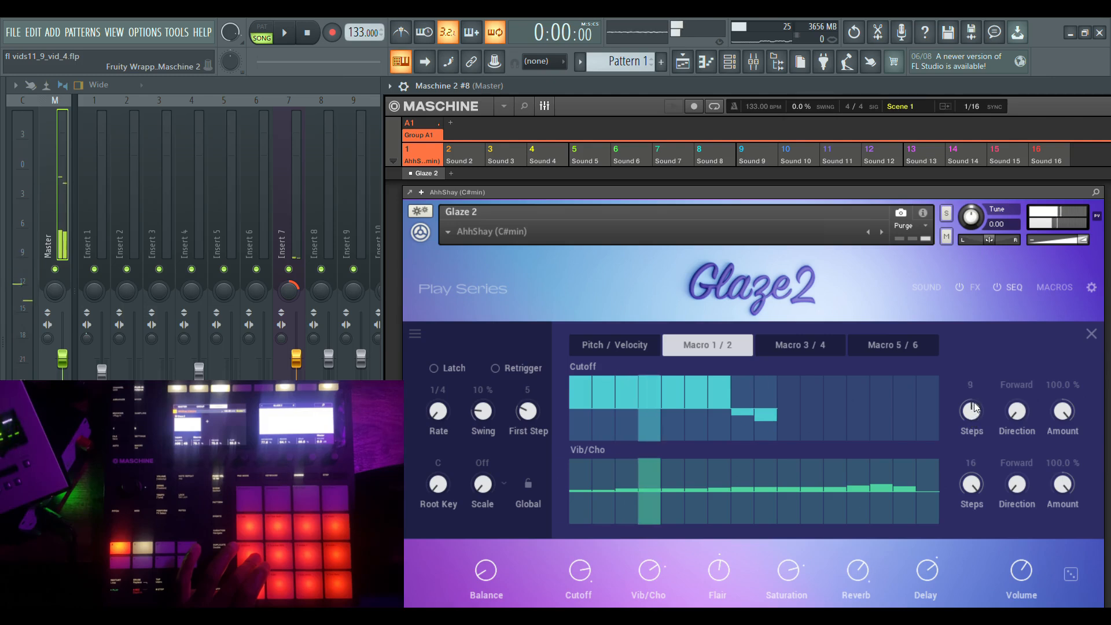
left_click_drag(971, 418, 977, 384)
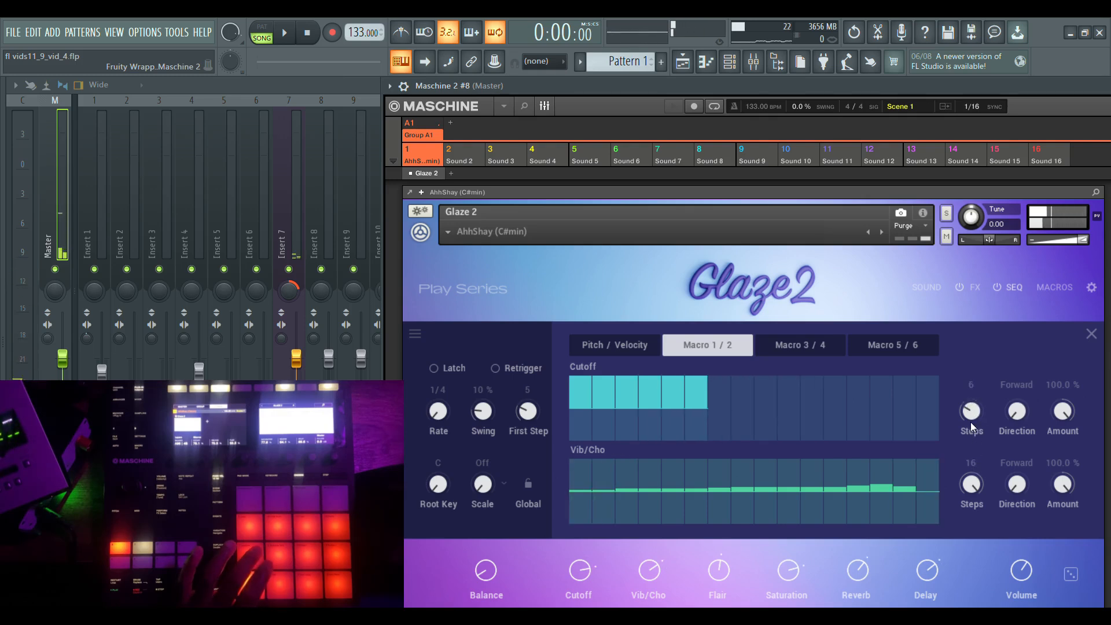
left_click_drag(972, 414, 968, 260)
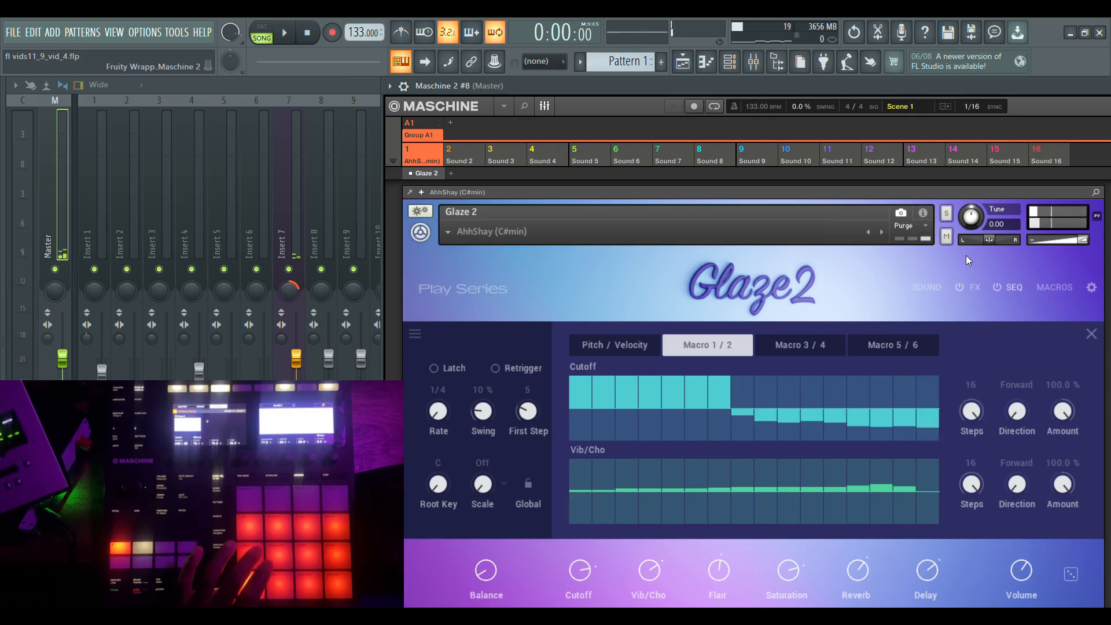
Step: Review the four sequencer pages again, from Pitch / Velocity through the macro pairs, ending on the Reverb and Delay sequences
left_click(613, 339)
left_click(668, 345)
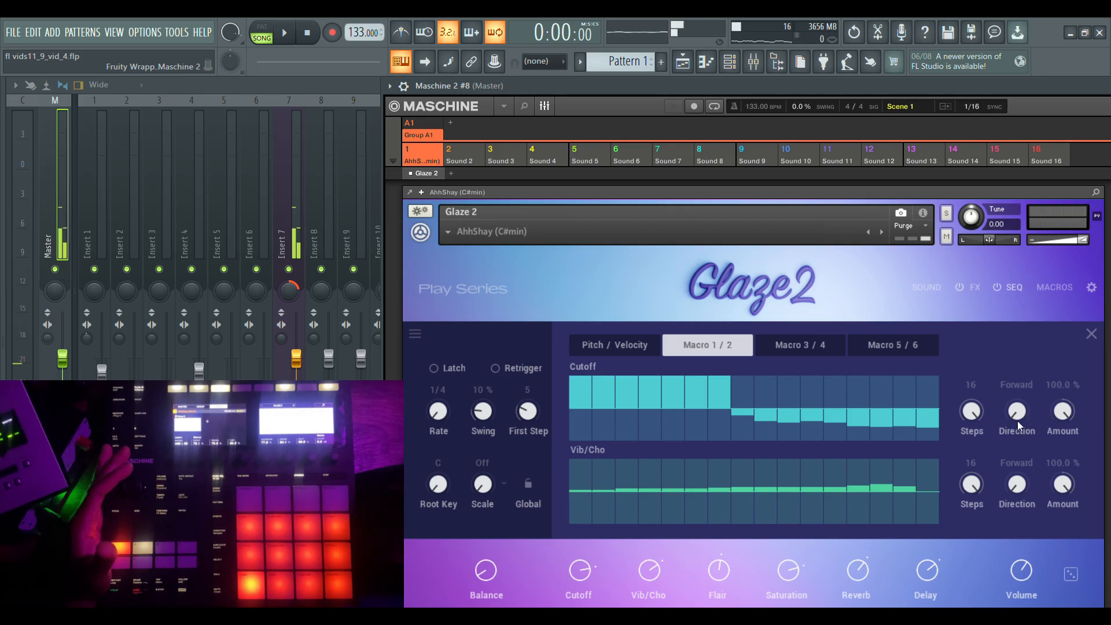
left_click(795, 345)
left_click(884, 344)
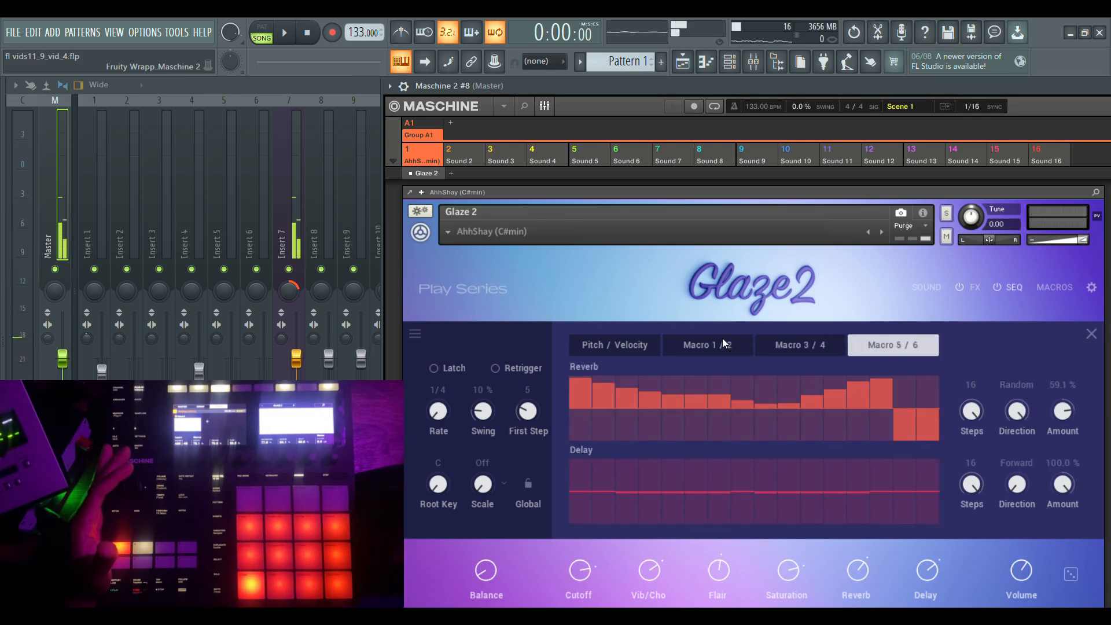
left_click(694, 344)
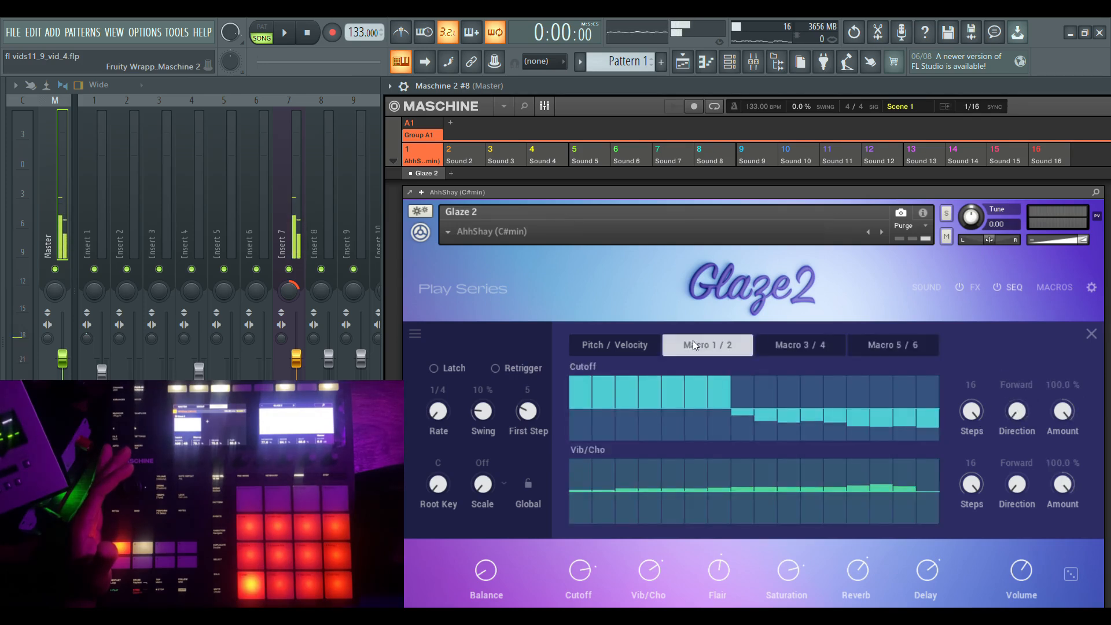
left_click(819, 344)
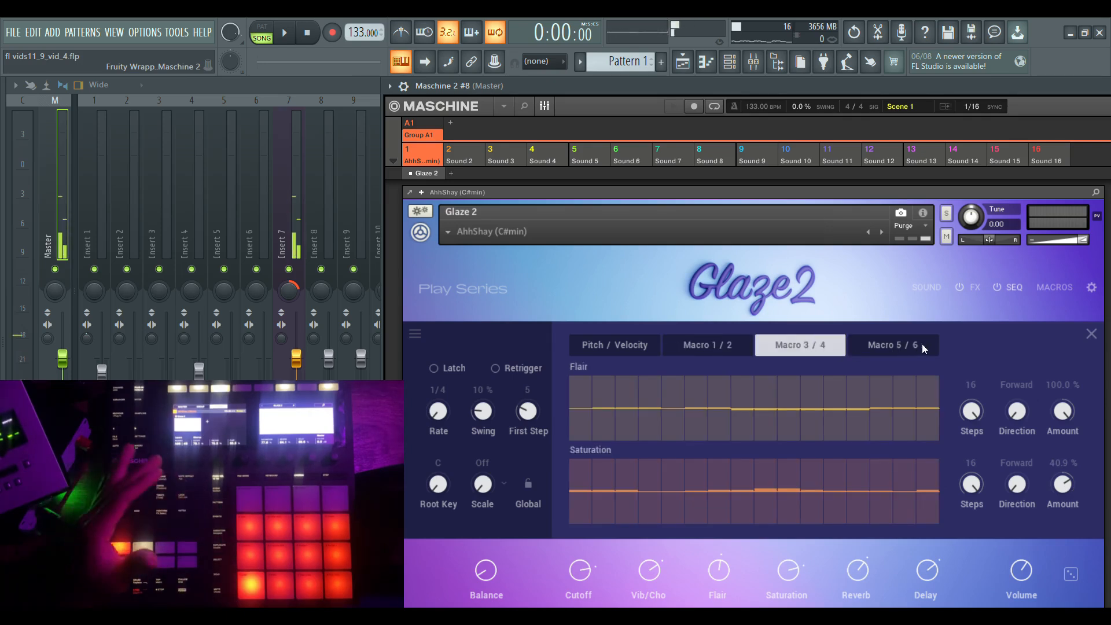
left_click(904, 342)
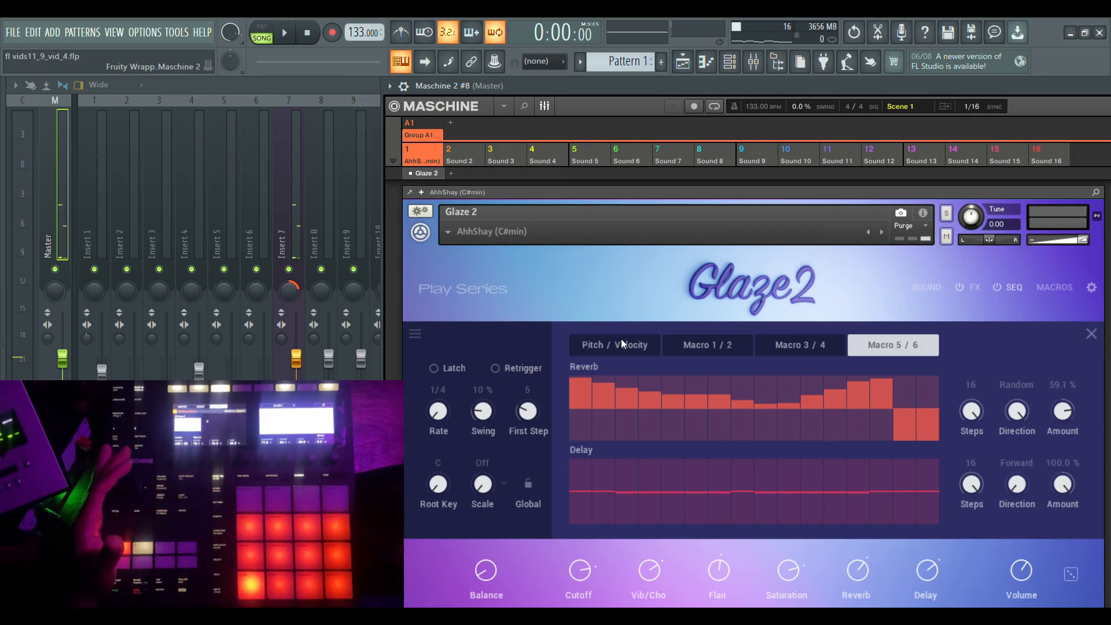
Step: View the macro assignments for Cutoff, and return to the Layer A sound settings
left_click(1056, 289)
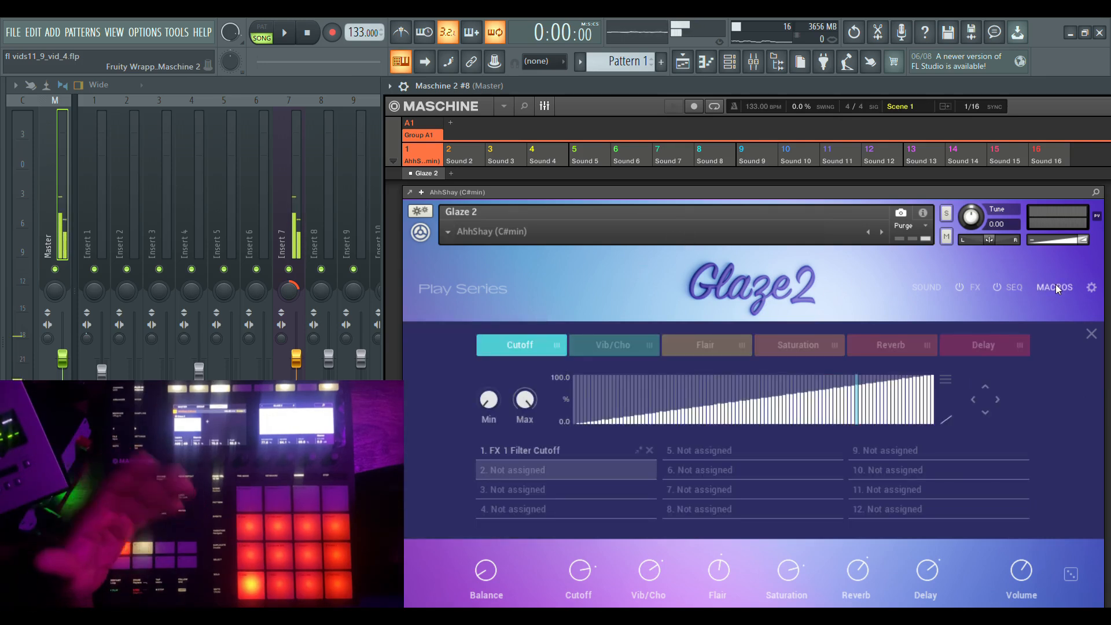
left_click(928, 285)
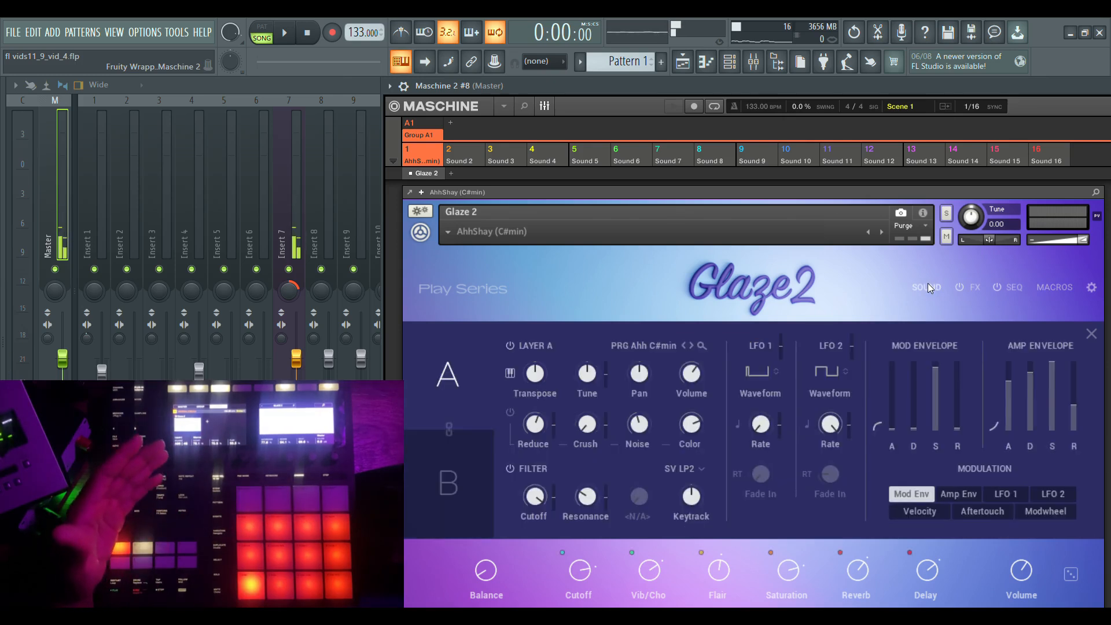